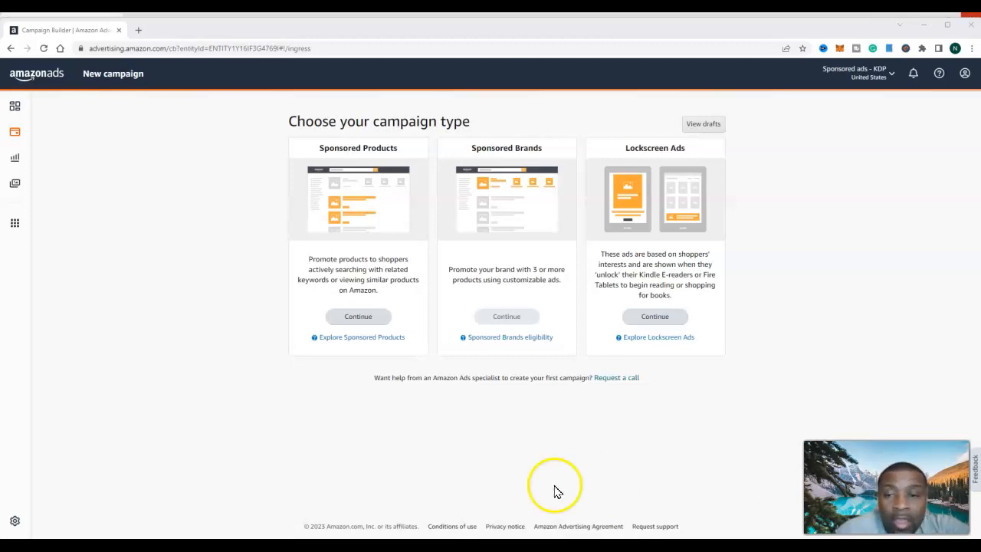
- Start a new Sponsored Products campaign and choose the Standard ad format
click(356, 318)
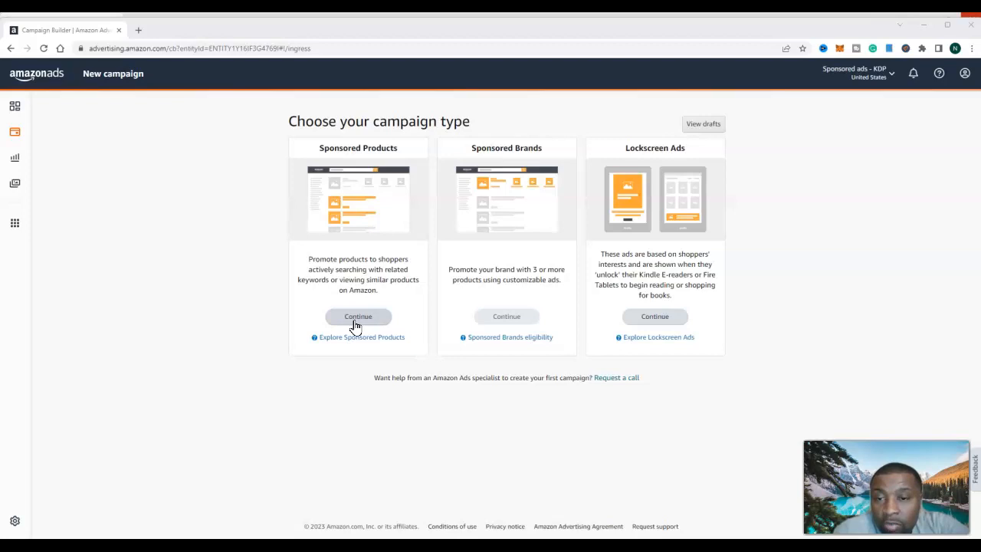
click(357, 318)
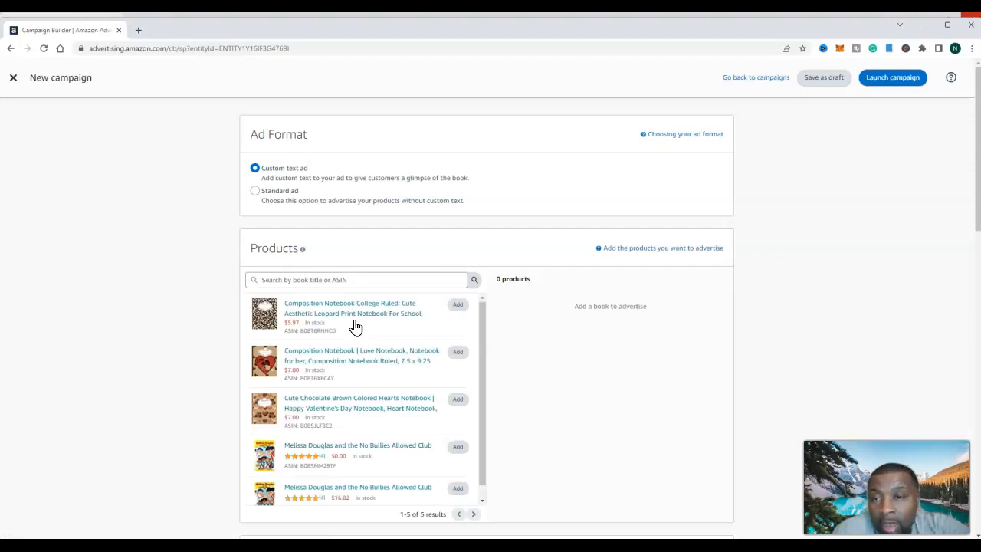
click(255, 192)
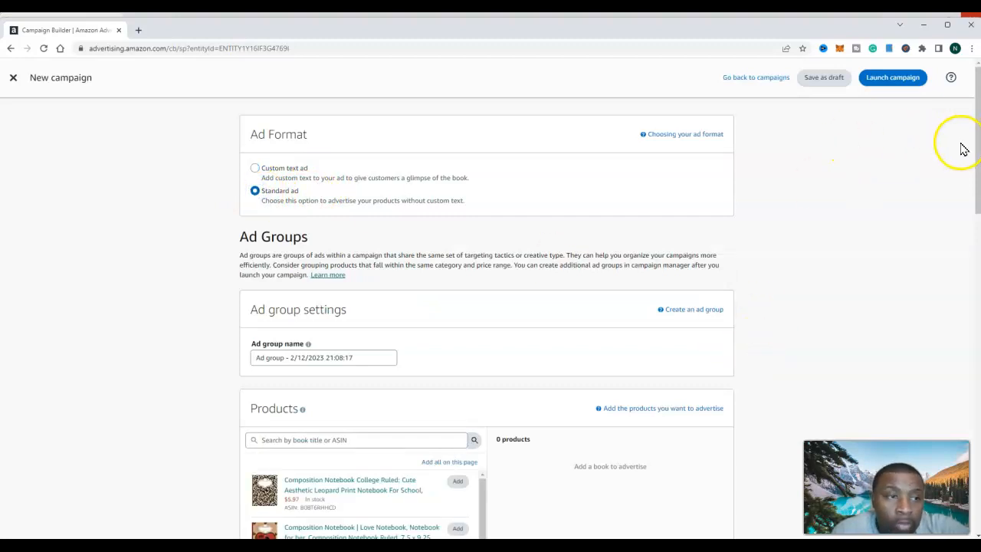
- Add the $16.82 edition of "Melissa Douglas and the No Bullies Allowed Club" to the advertised products
drag(977, 167, 977, 232)
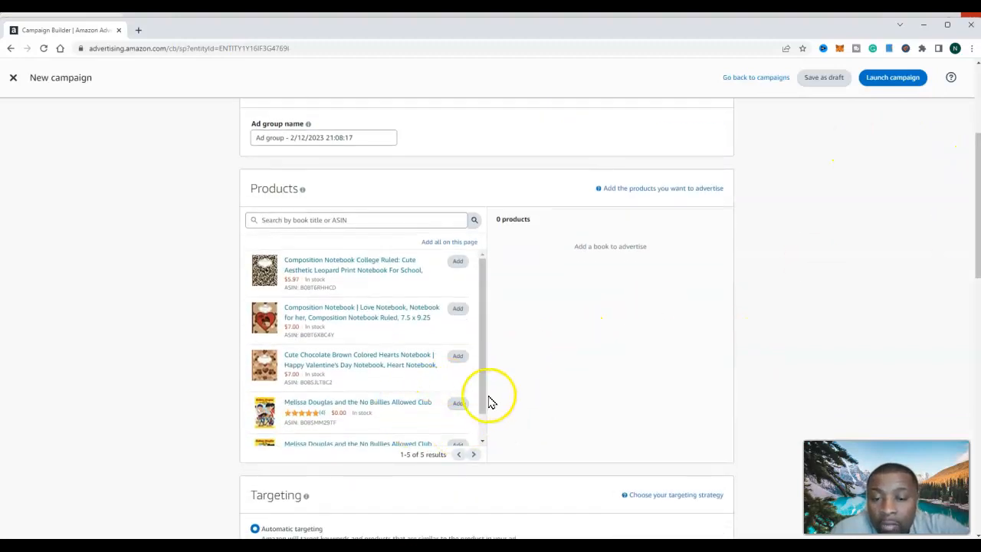
drag(485, 402, 491, 452)
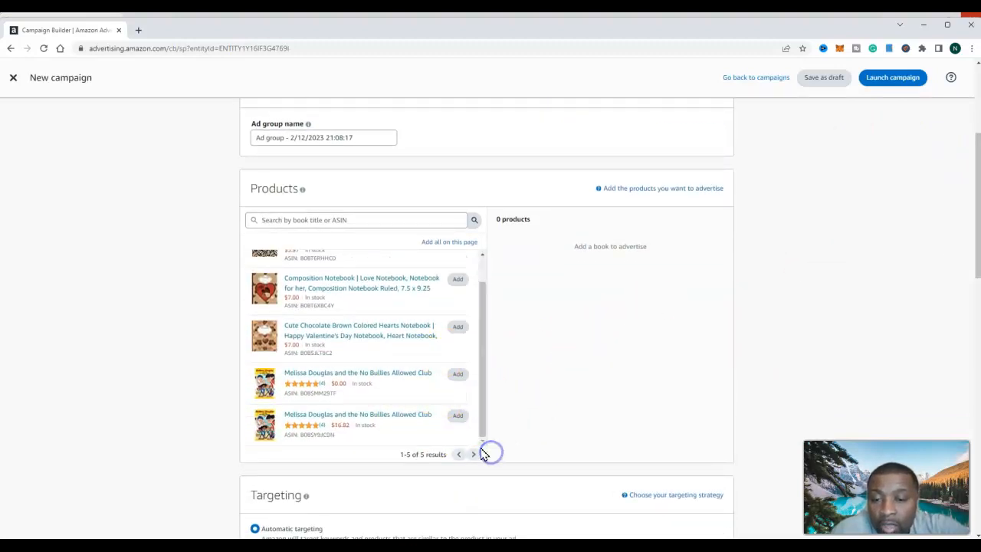
click(457, 417)
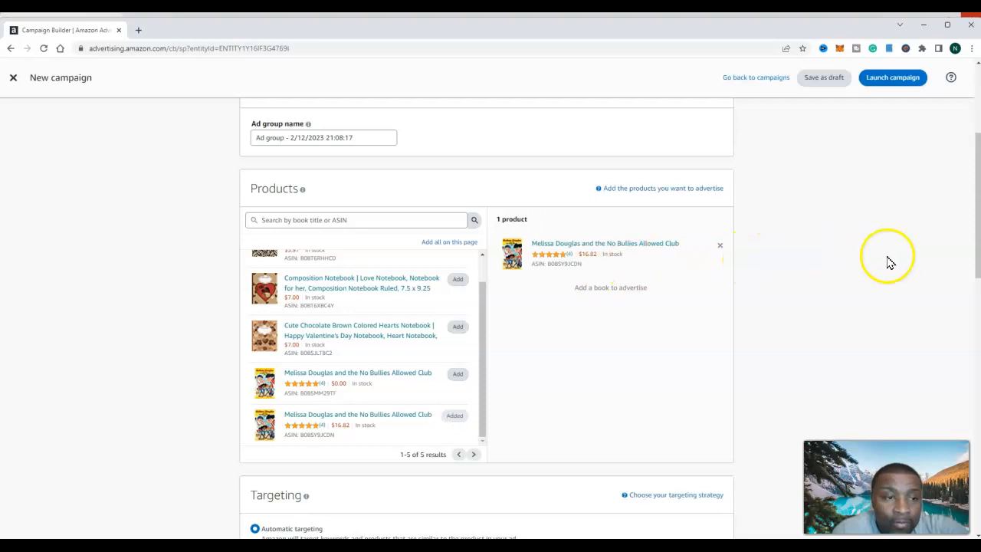
- Set the default bid for automatic targeting to $0.08
drag(978, 252, 974, 324)
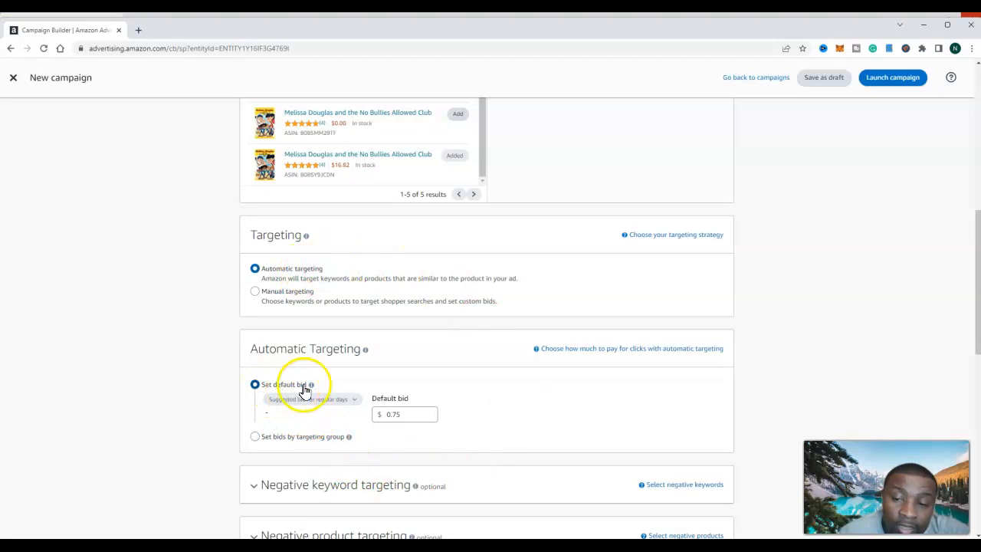
click(418, 414)
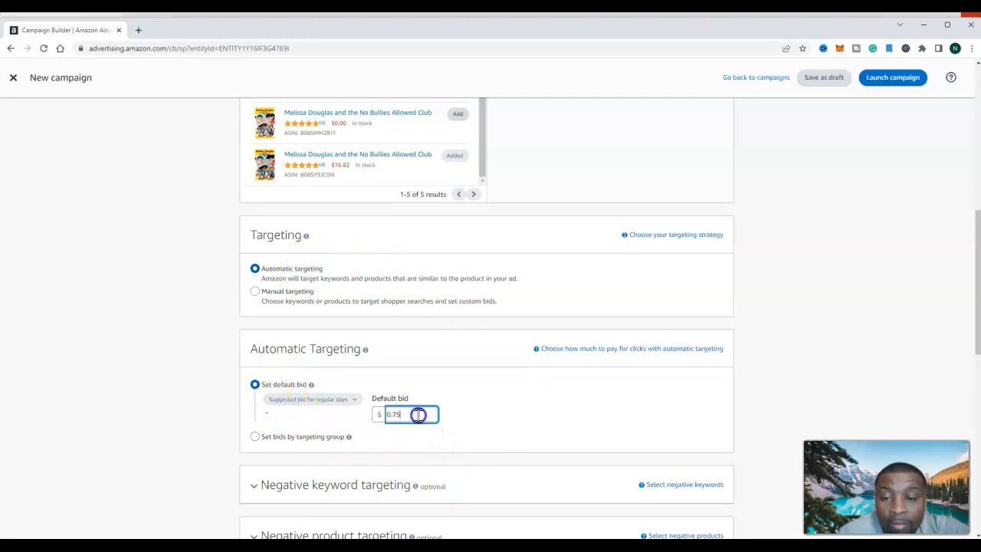
key(BackSpace)
key(BackSpace)
text(05)
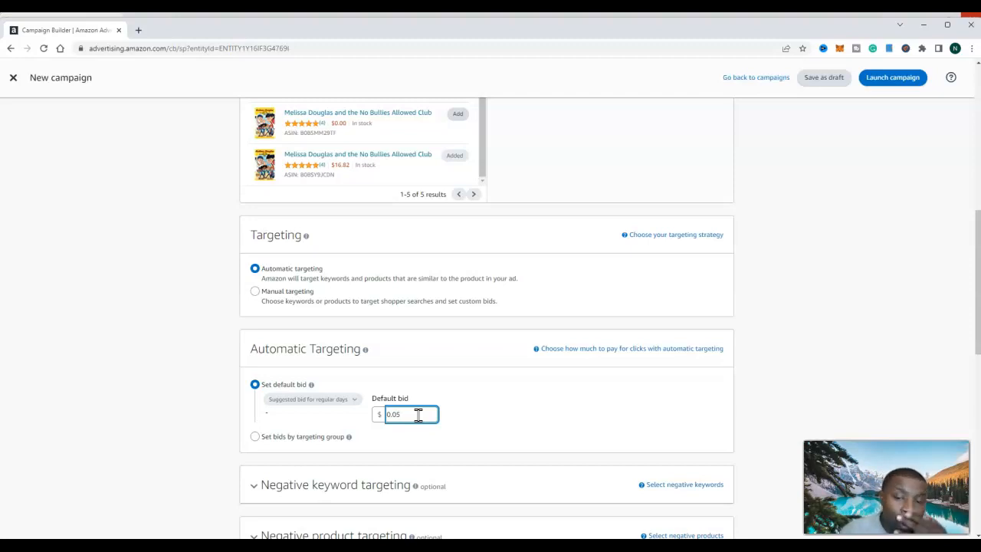
key(BackSpace)
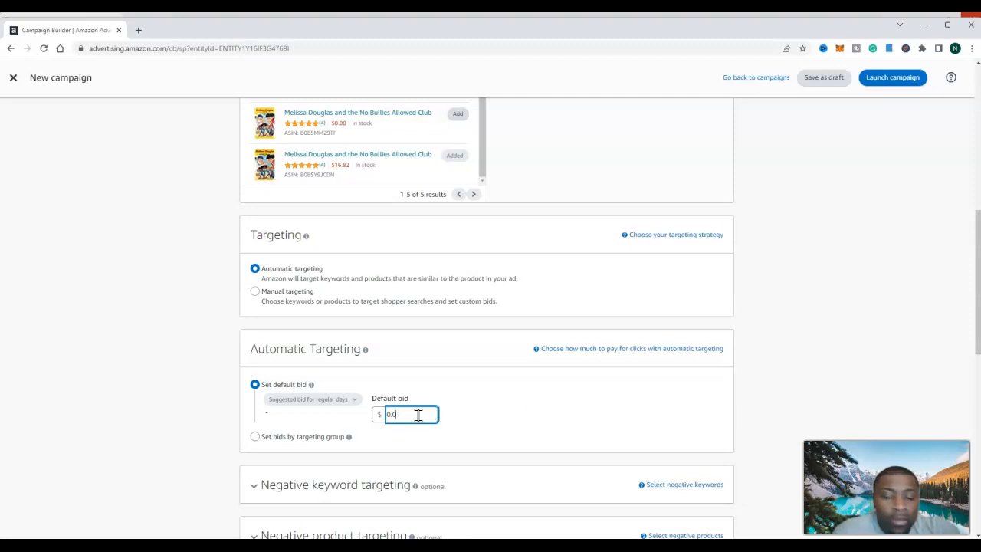
text(8)
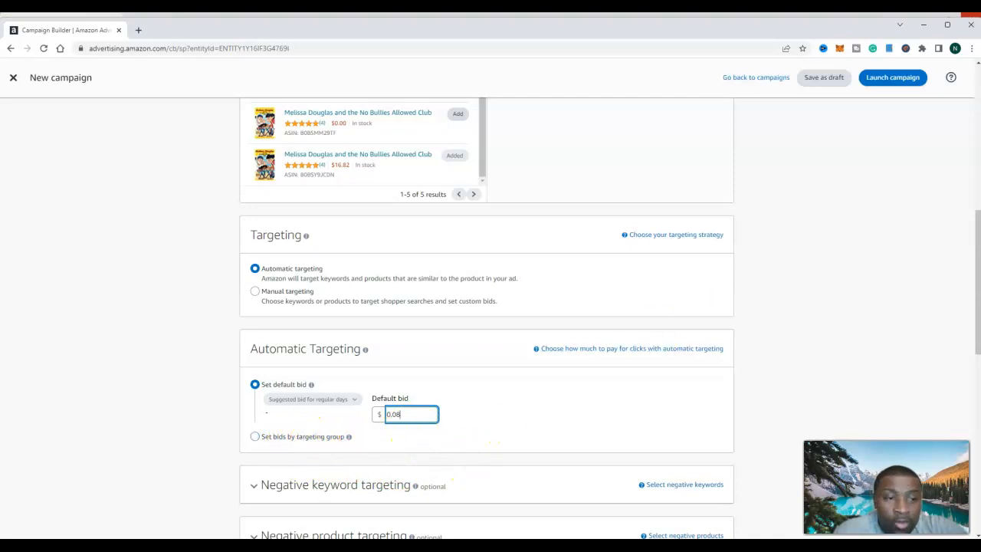
- Set the bidding strategy to Dynamic bids - down only, with 100% placement increases for top of search and product pages
drag(977, 261, 973, 328)
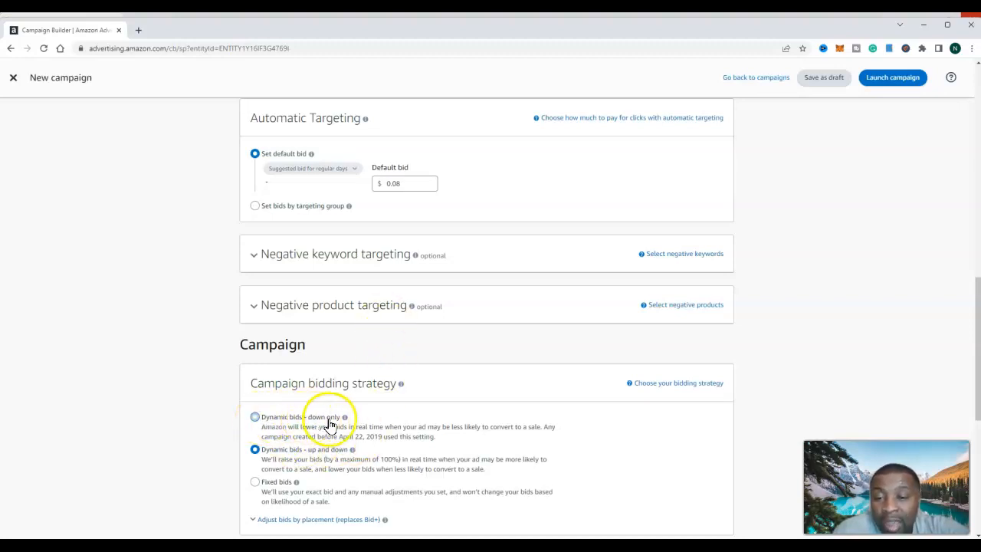
click(255, 418)
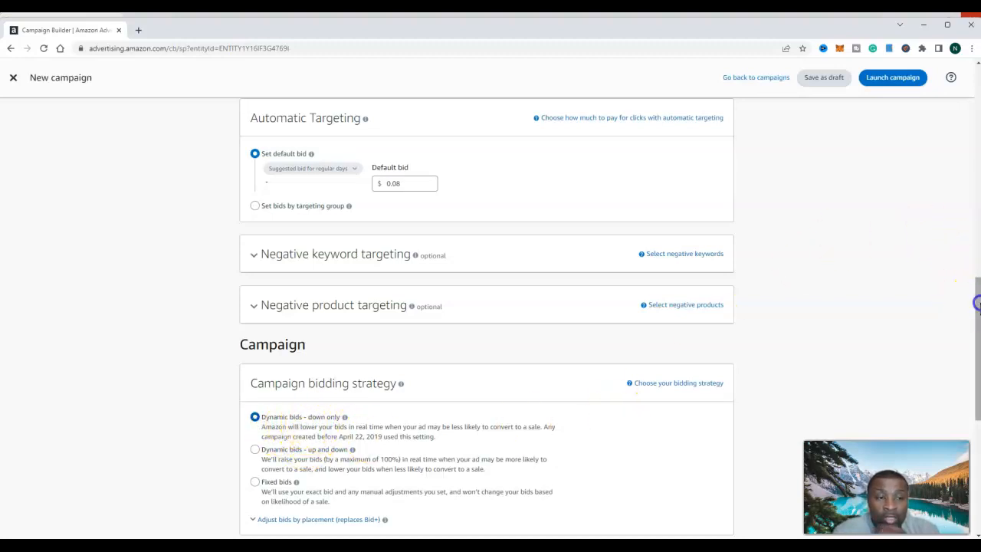
drag(978, 307, 977, 332)
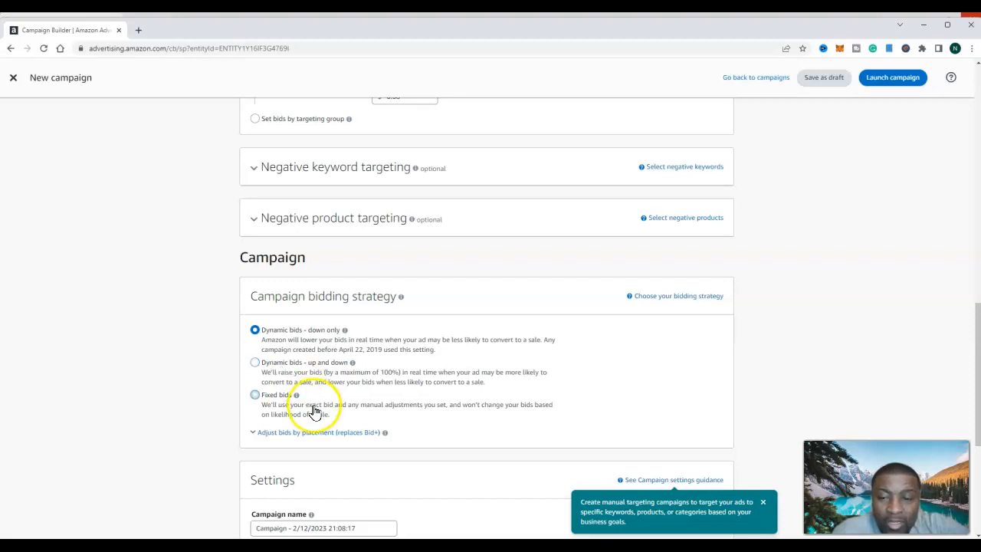
click(298, 436)
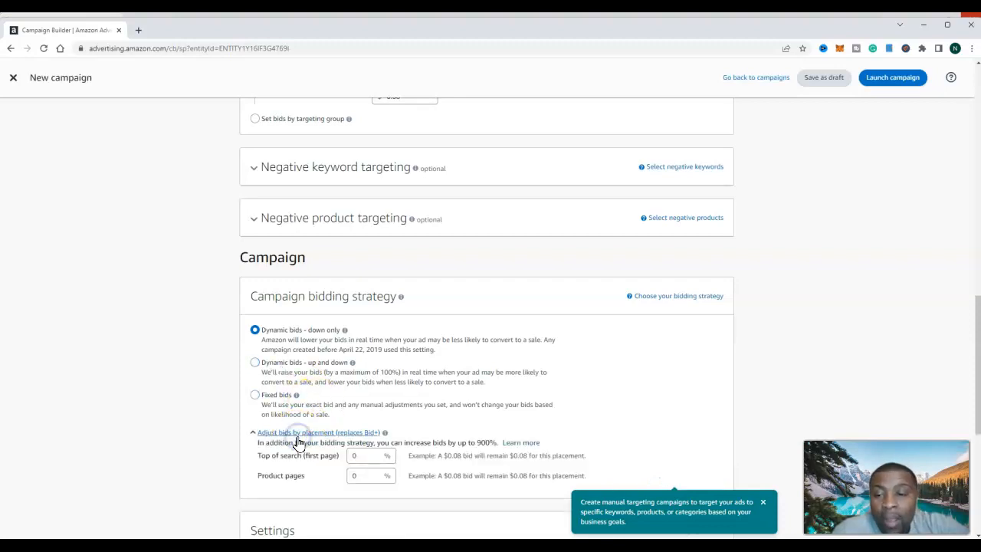
click(360, 454)
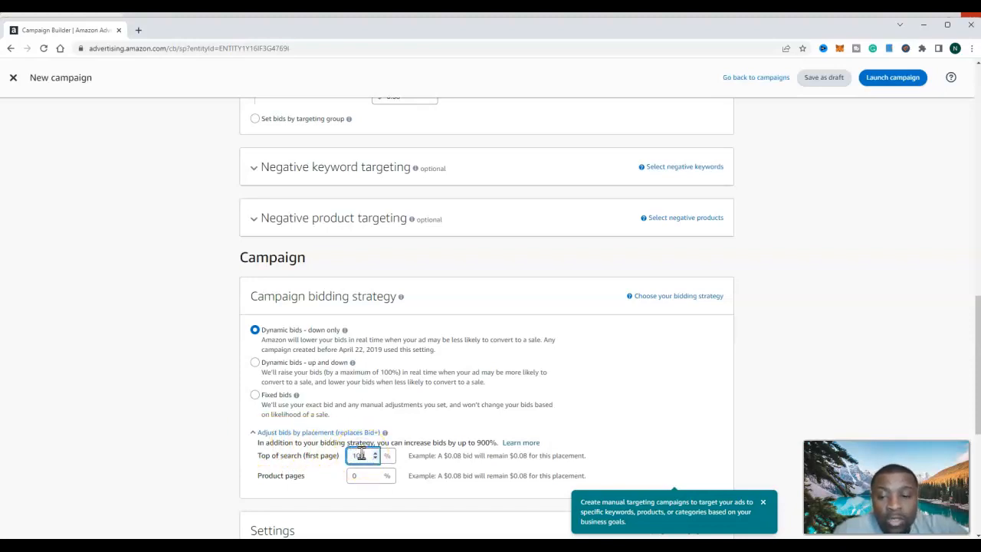
click(361, 475)
key(BackSpace)
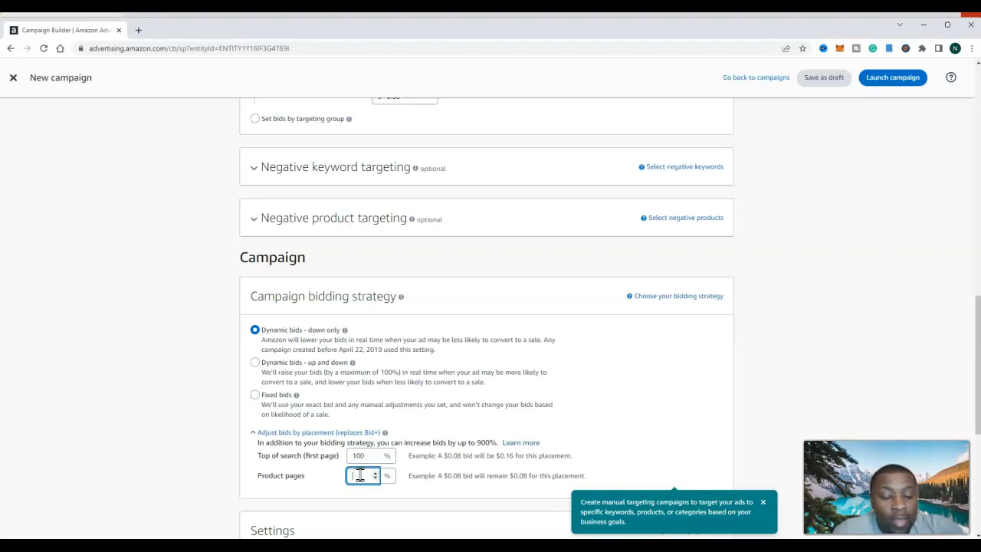
text(100)
click(635, 440)
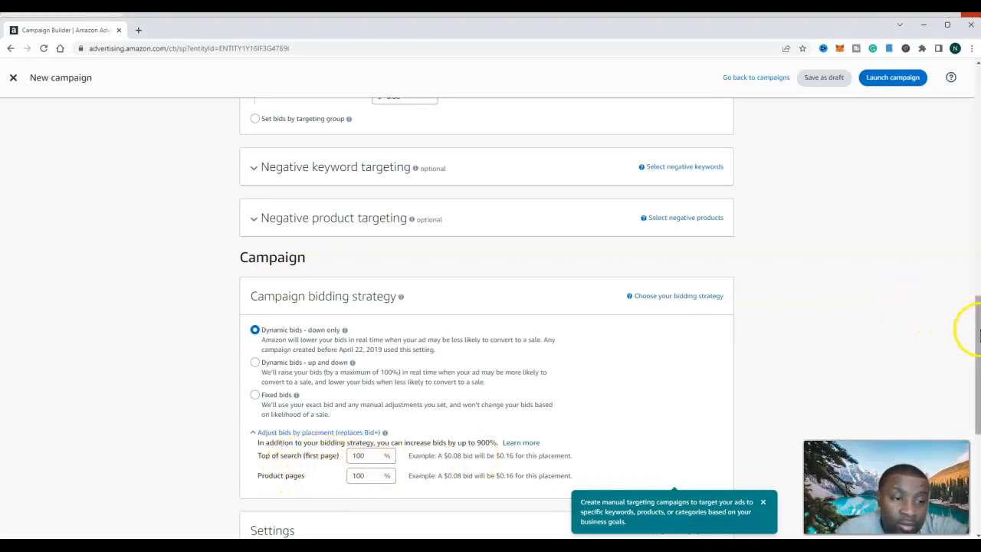
- Exit the new campaign without saving its changes
scroll(972, 329, down, 4)
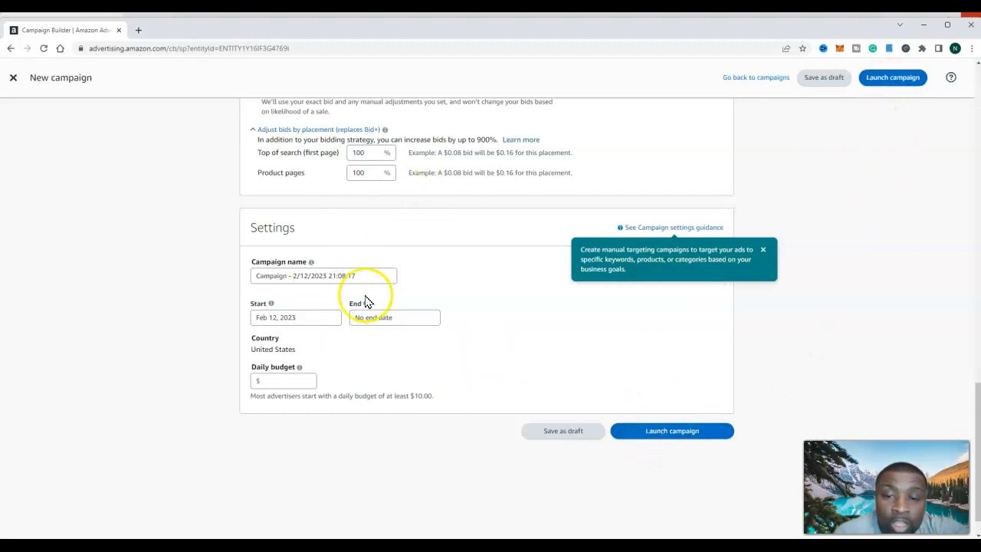
click(14, 79)
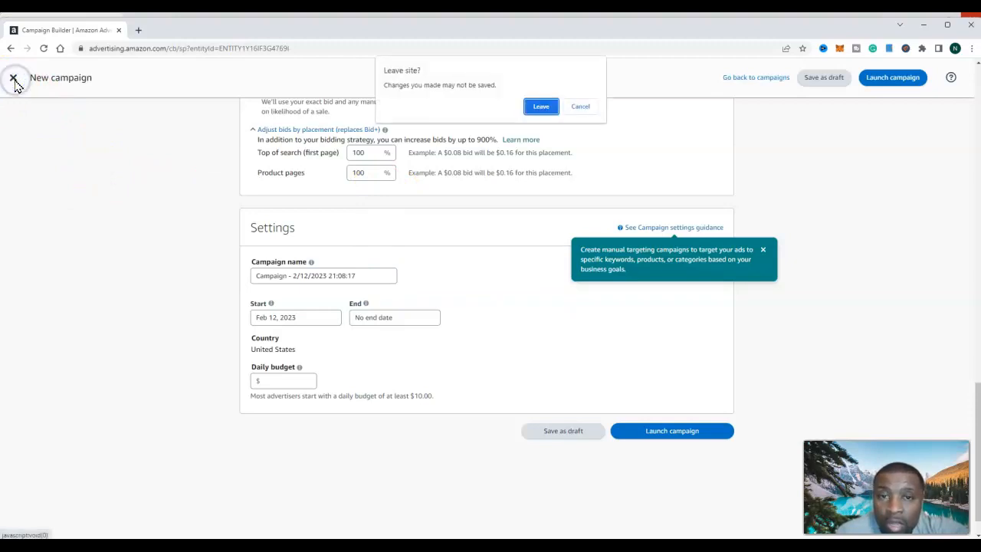
click(529, 110)
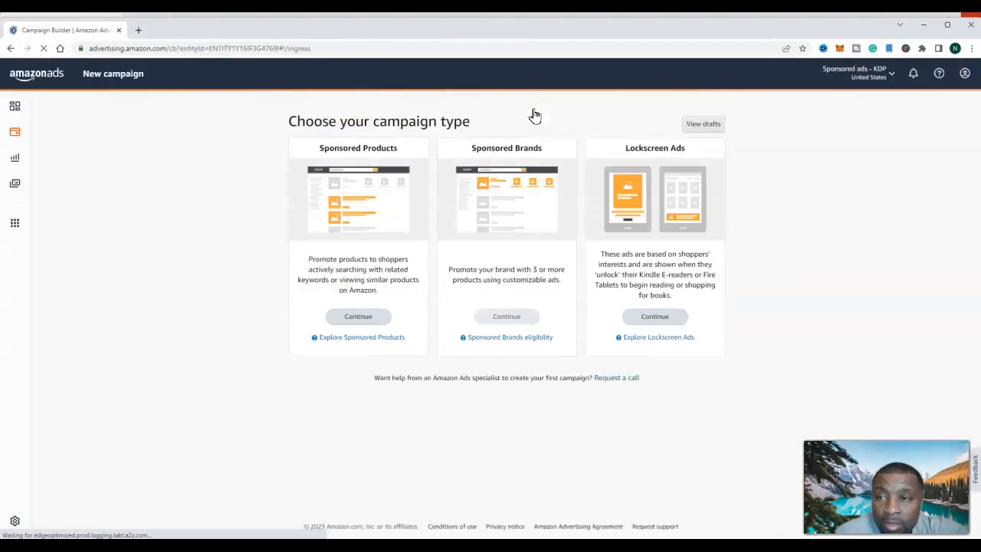
- Open the overview of the account's existing campaigns
click(18, 112)
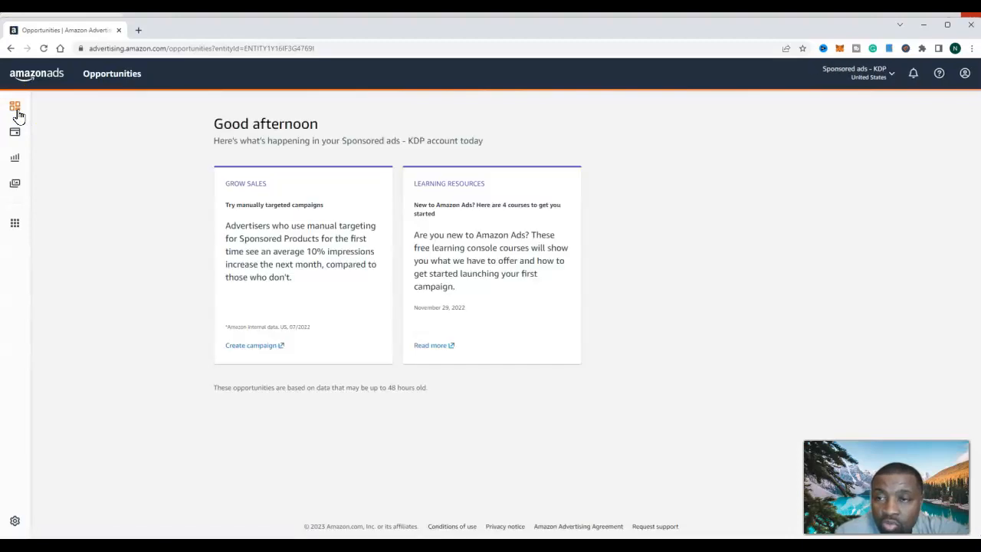
click(14, 157)
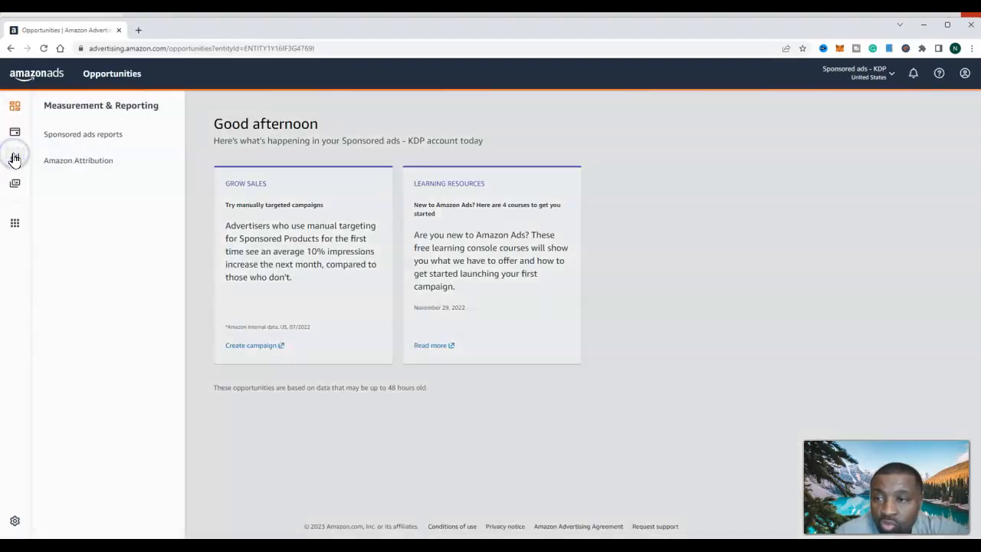
click(15, 108)
click(22, 82)
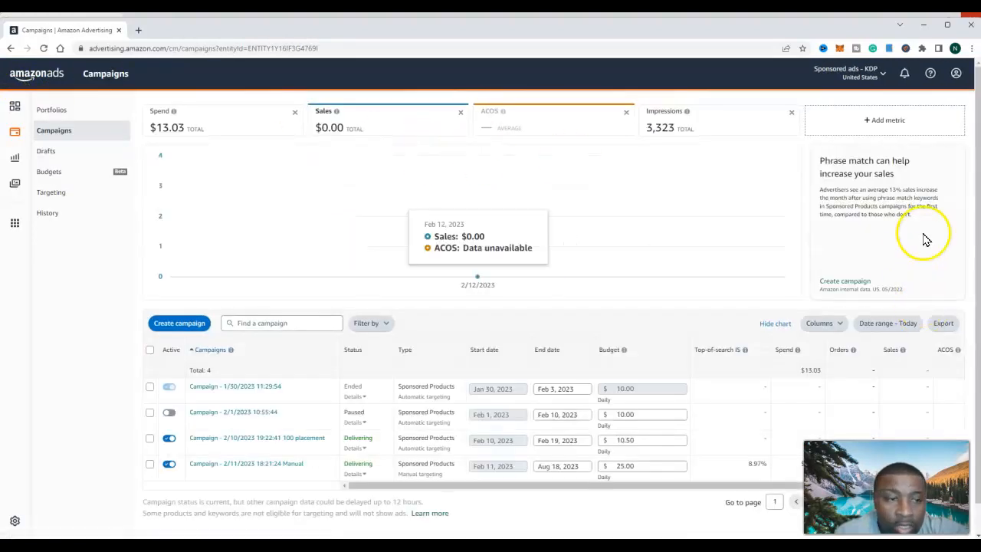
- Open the 2/10/2023 campaign labelled "100 placement" and examine the advertised products in Ad group 1
scroll(977, 198, down, 1)
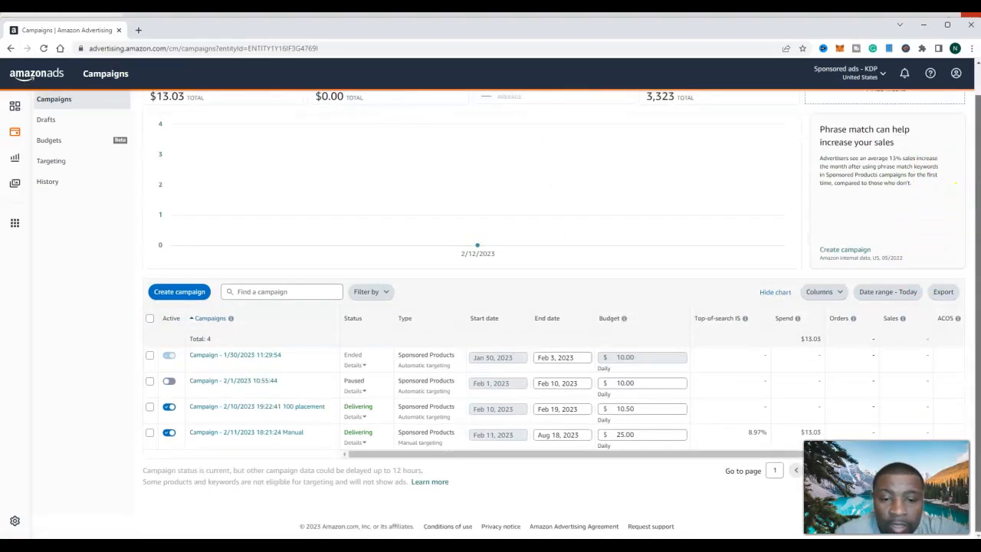
click(247, 414)
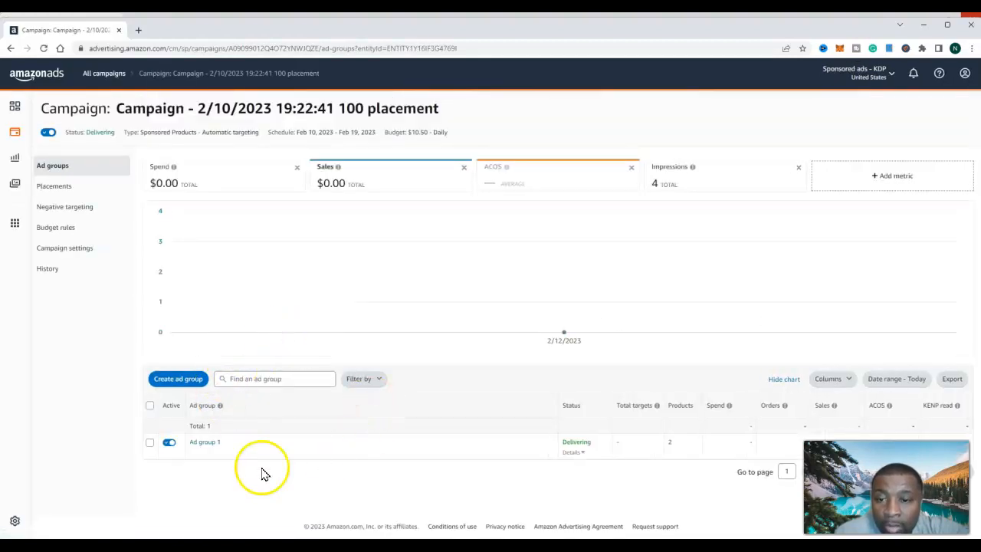
mouse_move(693, 170)
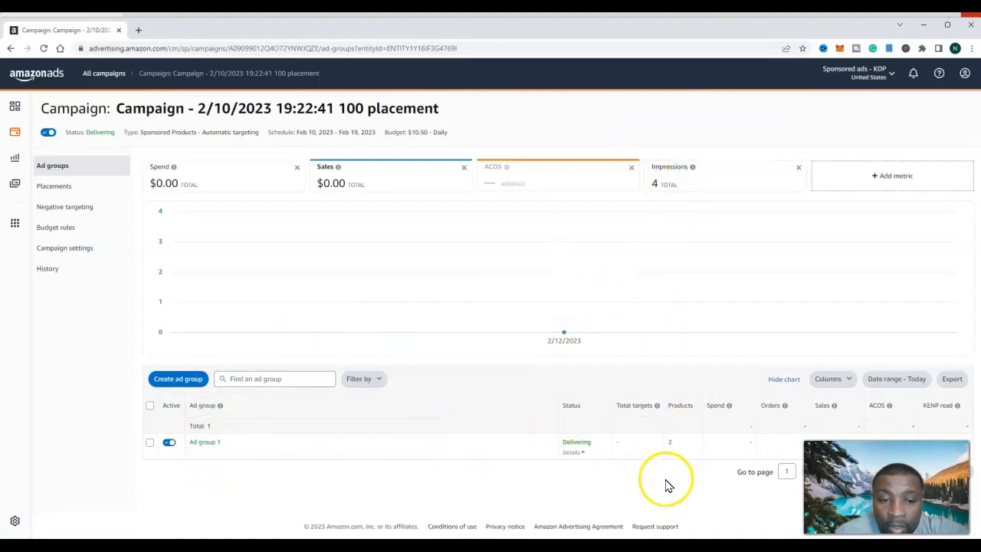
click(206, 449)
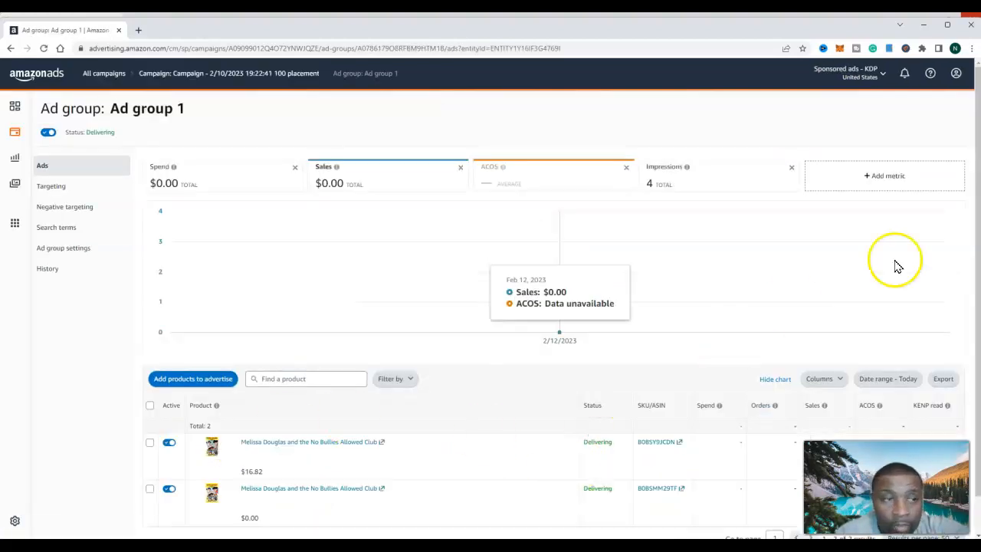
scroll(973, 274, down, 2)
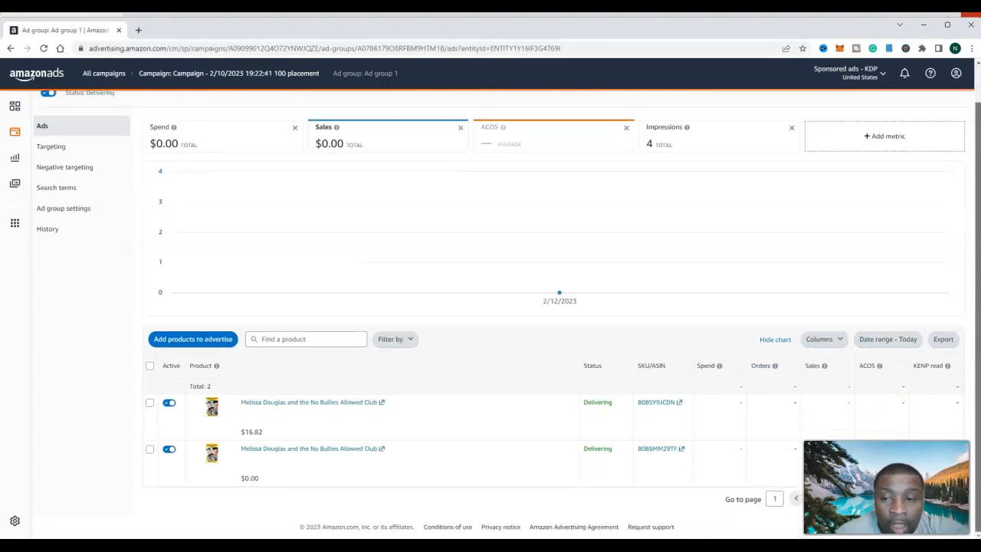
mouse_move(977, 332)
mouse_down()
mouse_move(978, 316)
mouse_move(977, 332)
mouse_up()
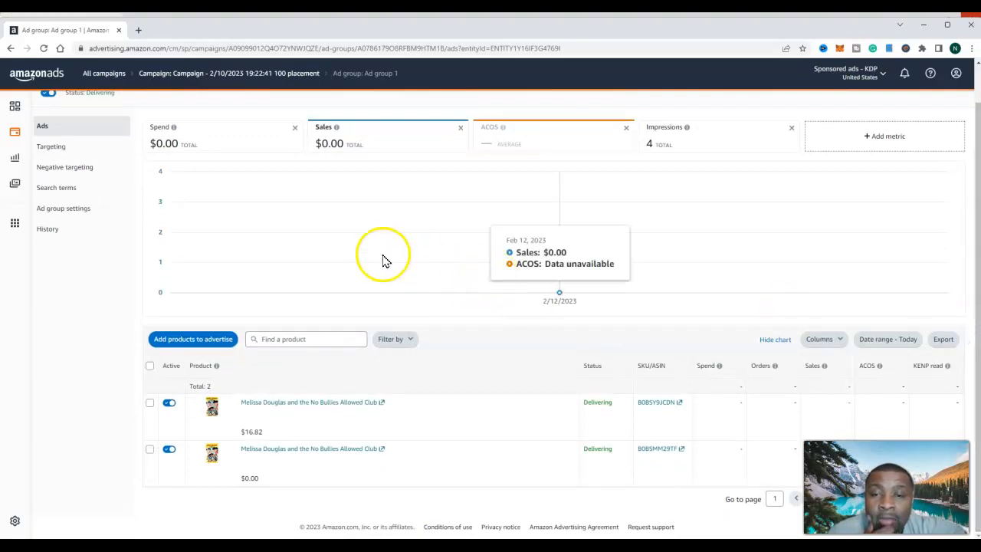
- Examine the targeting, negative targeting and search terms of Ad group 1
click(52, 149)
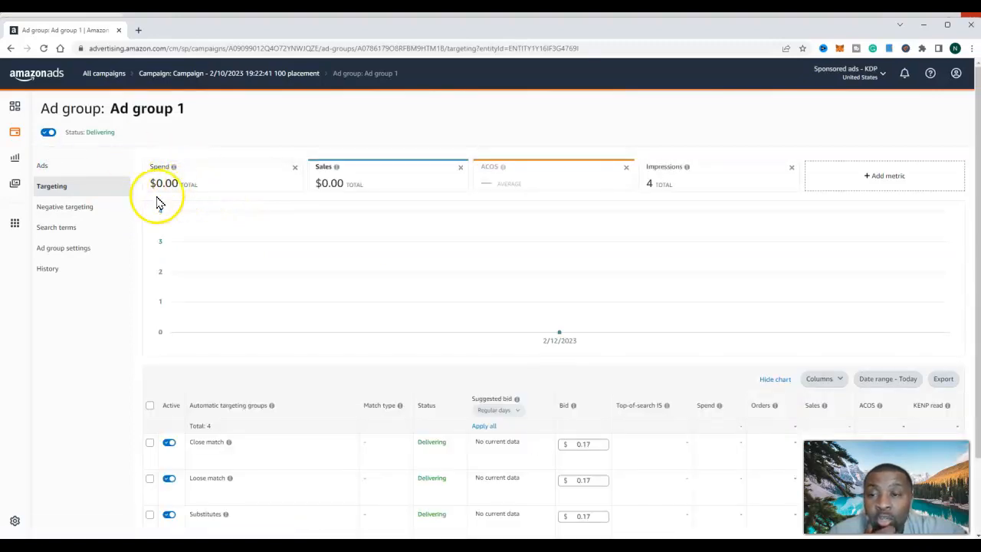
click(75, 208)
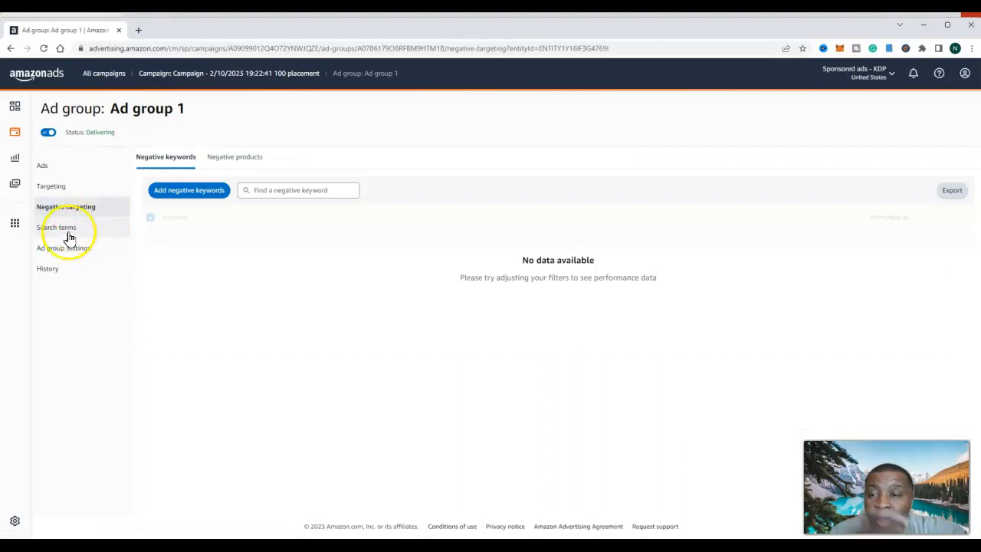
click(64, 230)
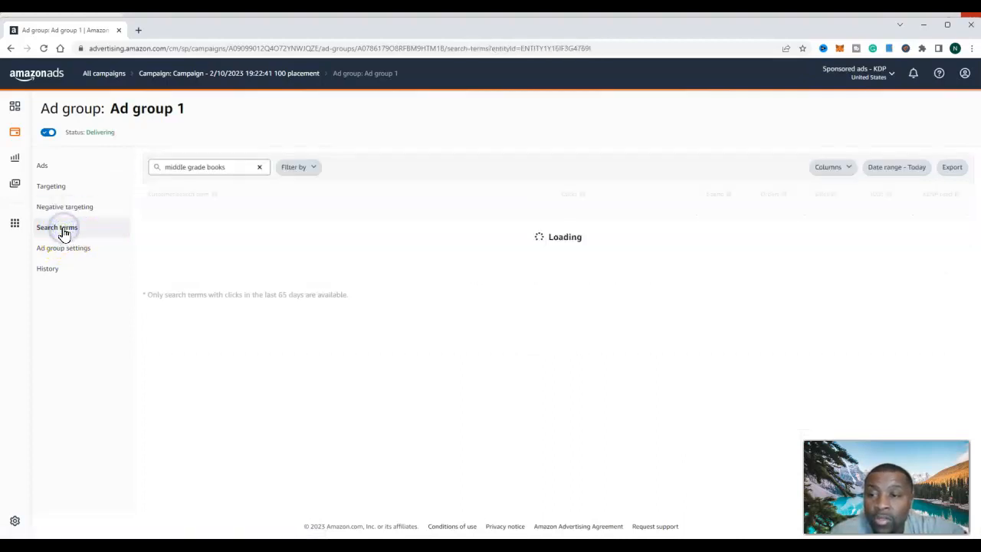
- Set the default bid of Ad group 1 to $0.20 in its settings and save the change
click(63, 257)
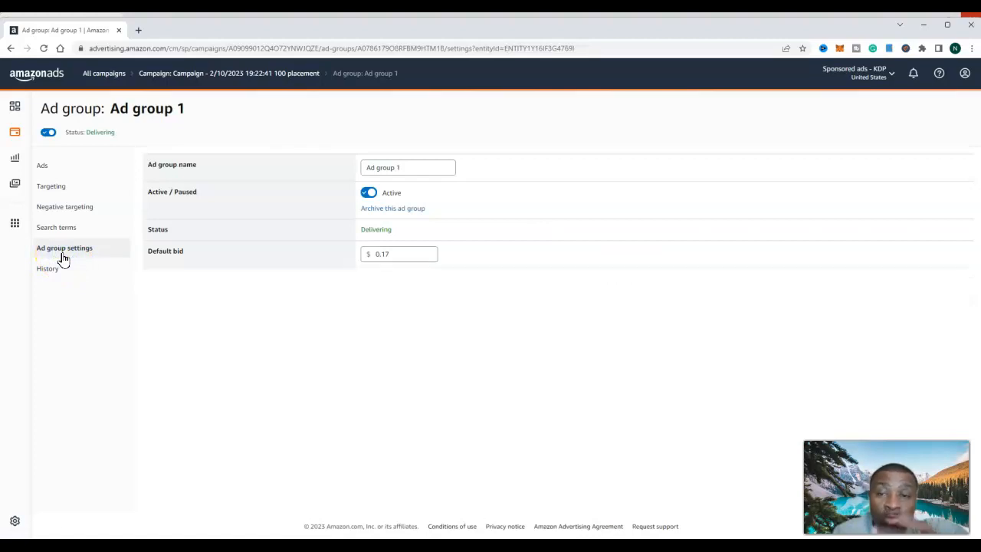
click(412, 255)
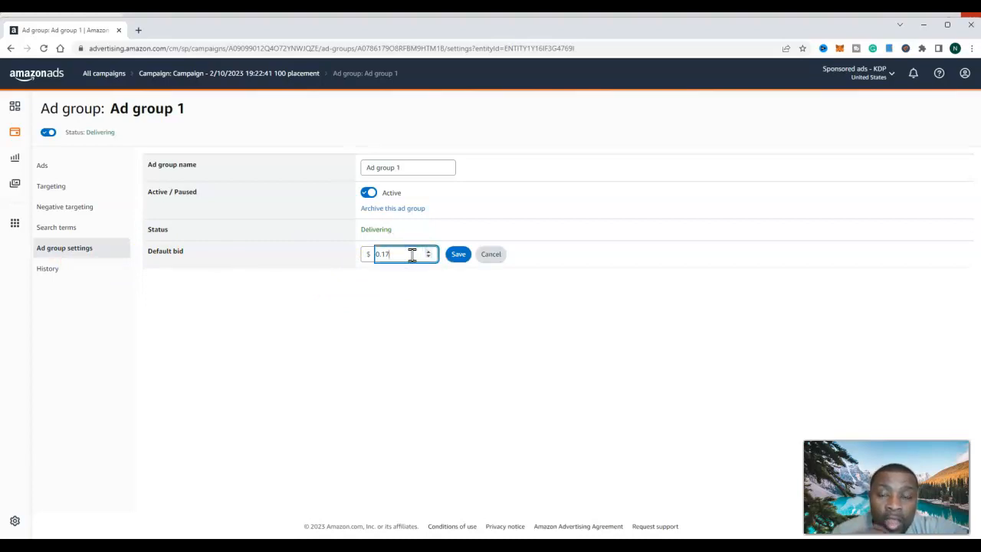
key(BackSpace)
key(BackSpace)
key(BackSpace)
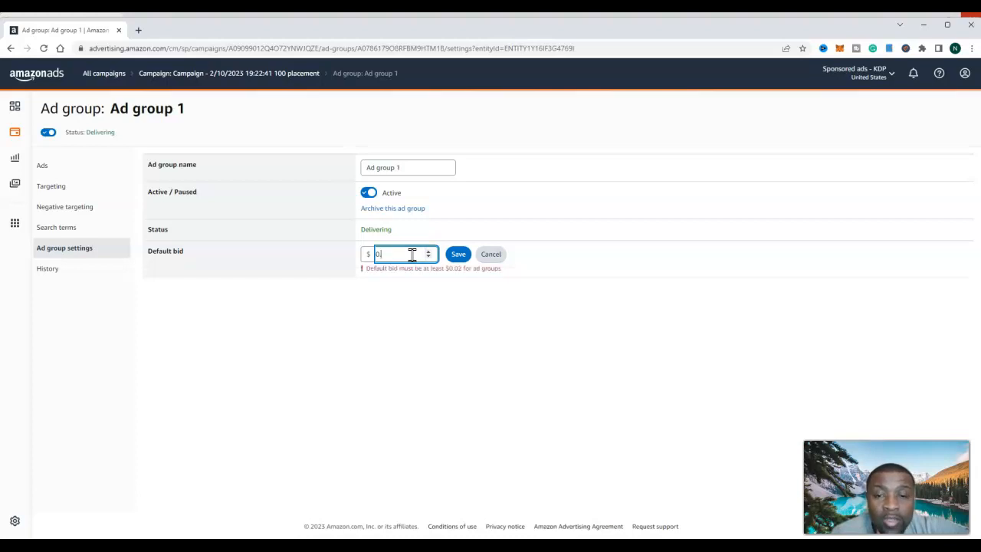
text(.20)
click(457, 257)
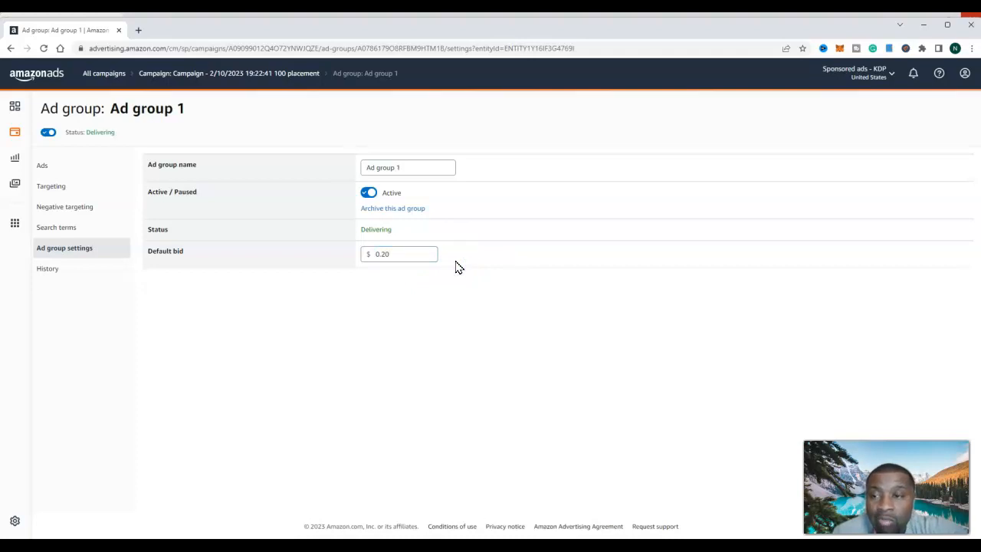
- Return to the campaigns overview, open the 2/11/2023 campaign labelled "Manual" and examine its placements
click(43, 168)
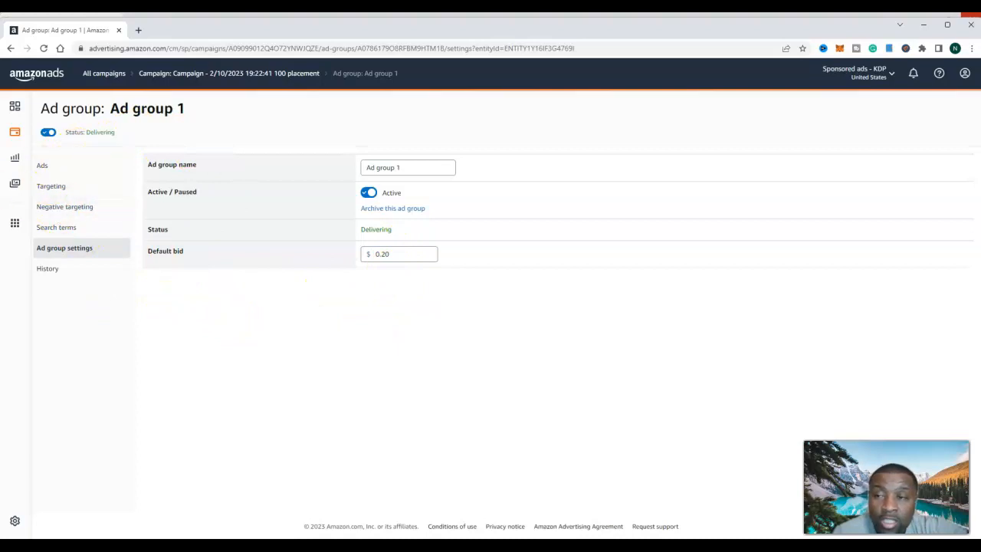
click(16, 107)
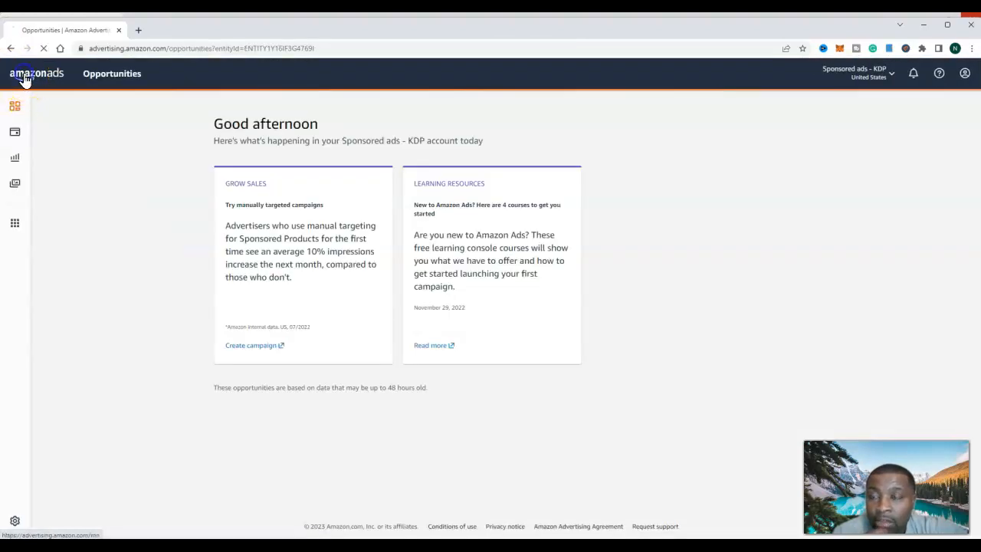
click(24, 79)
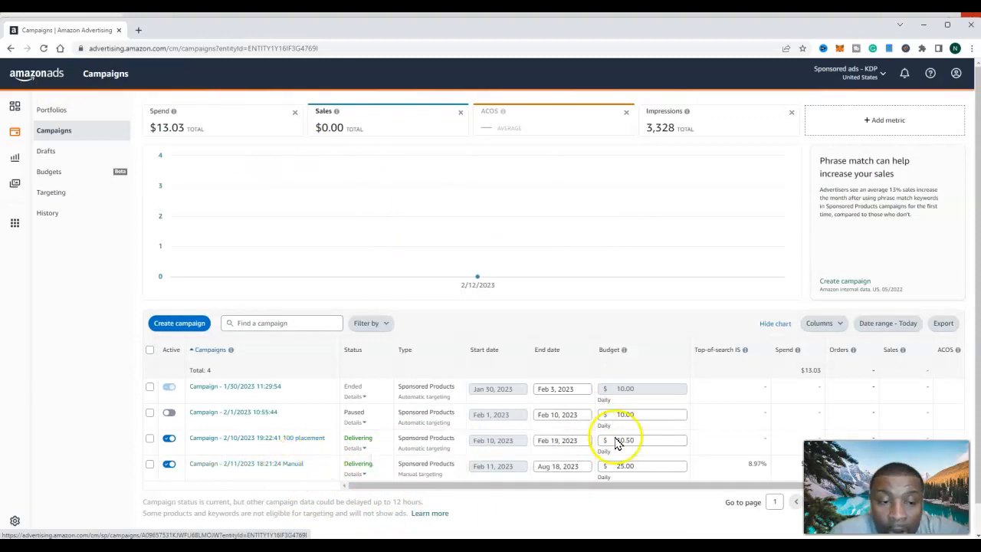
click(257, 465)
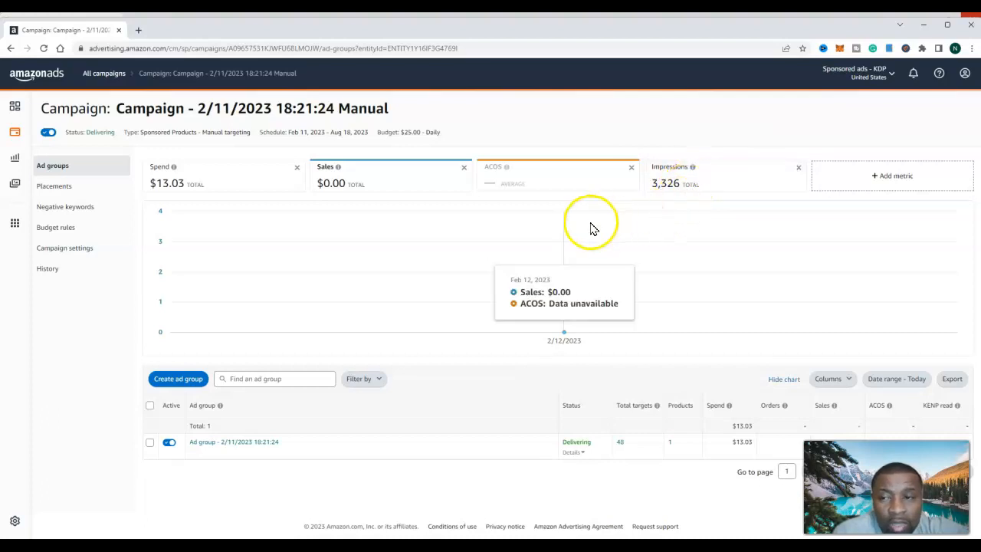
click(75, 189)
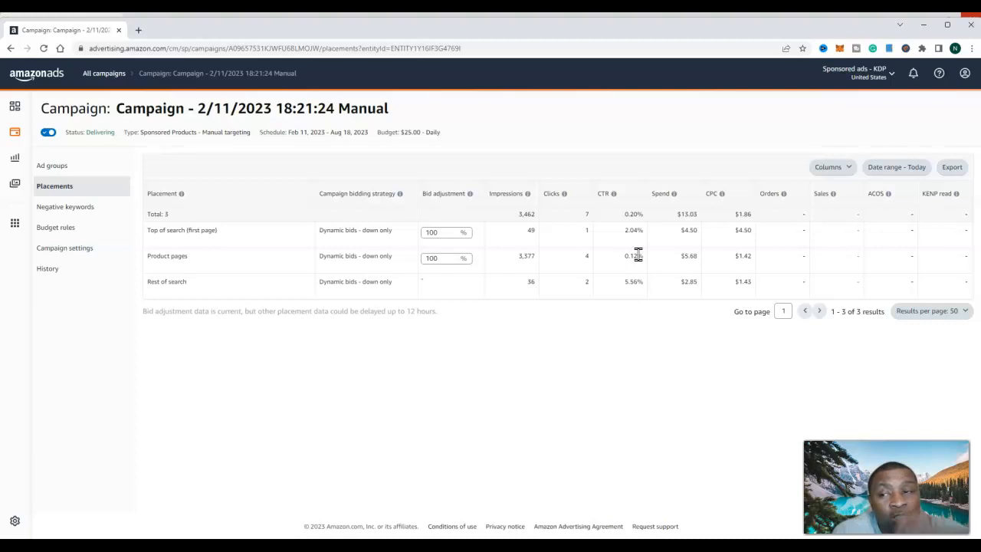
- Examine the manual campaign's negative keywords, budget rules, campaign settings and change history
click(85, 208)
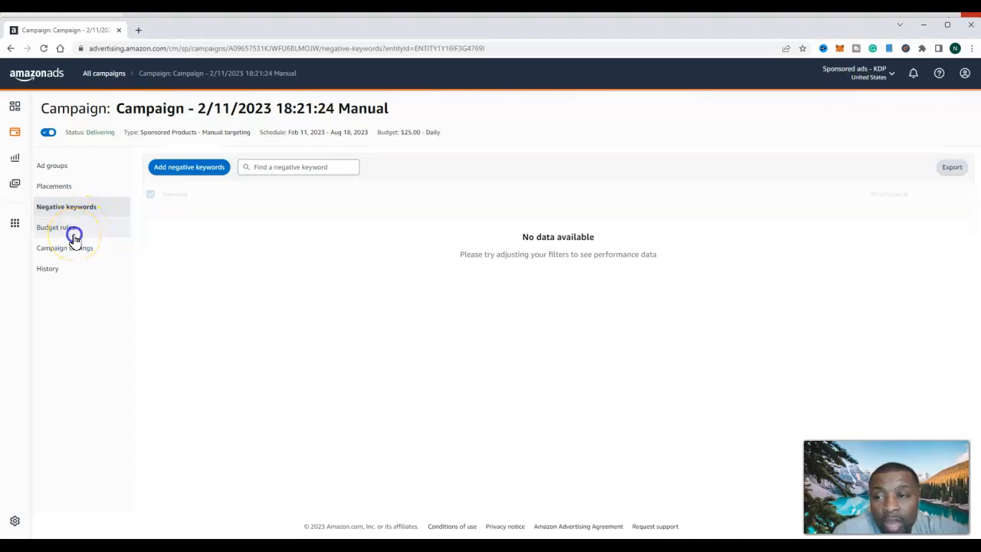
click(75, 236)
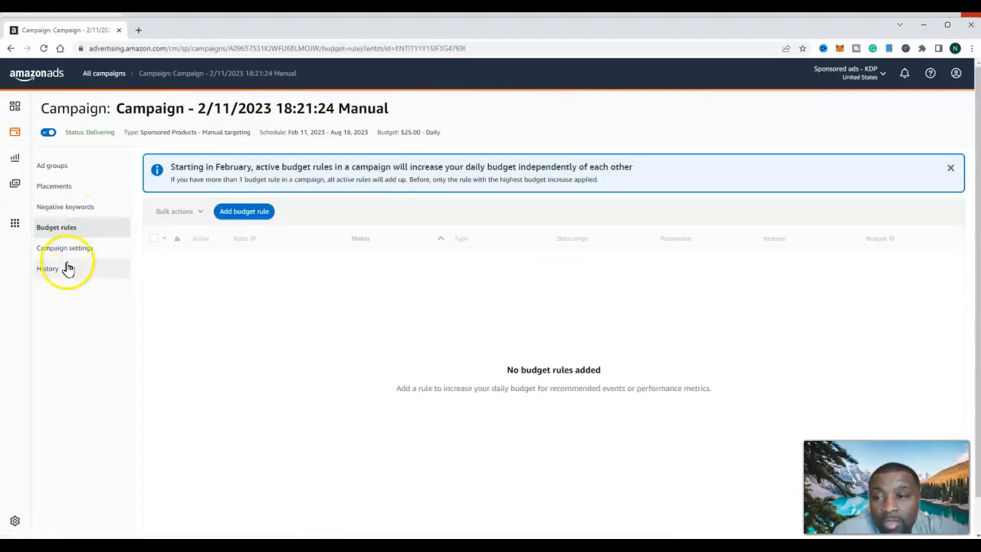
click(73, 254)
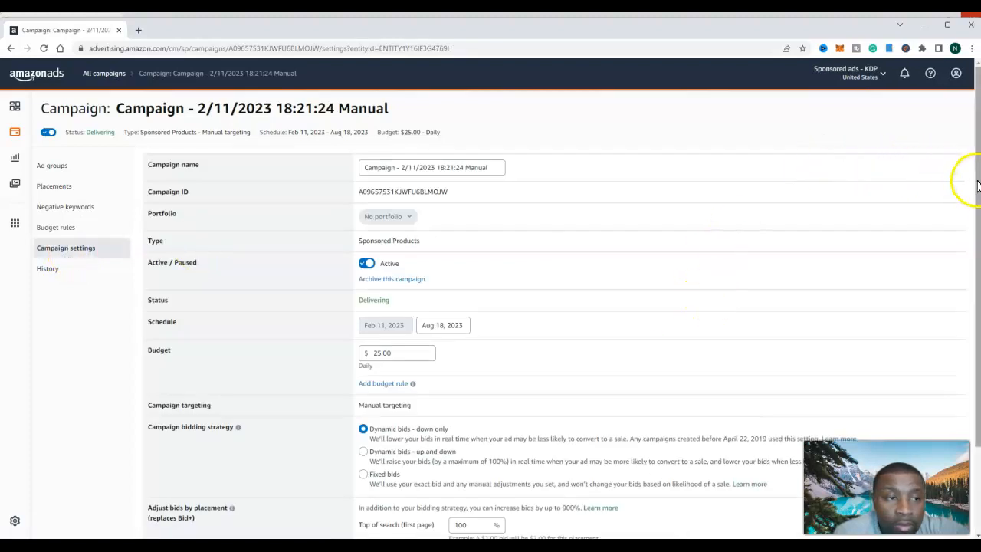
scroll(974, 186, down, 3)
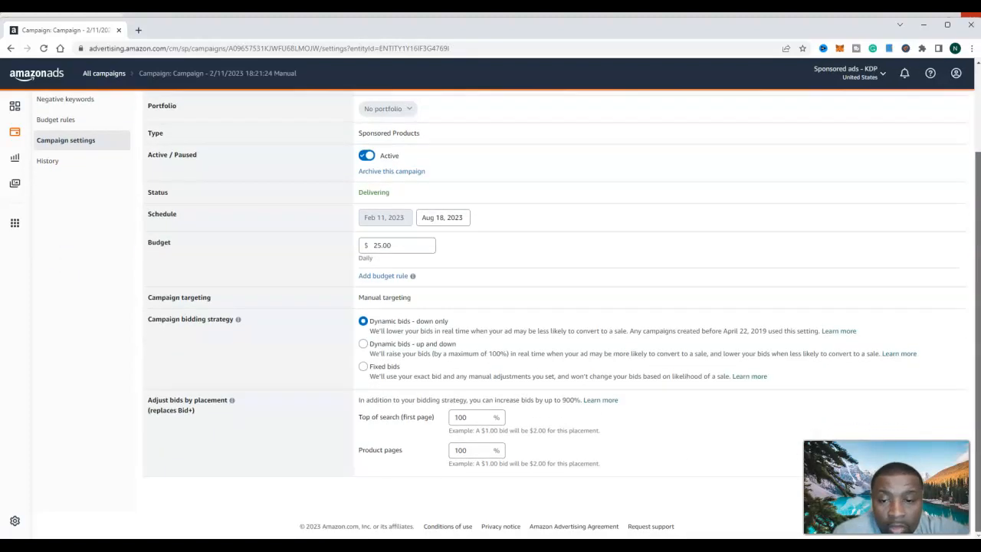
scroll(974, 186, up, 2)
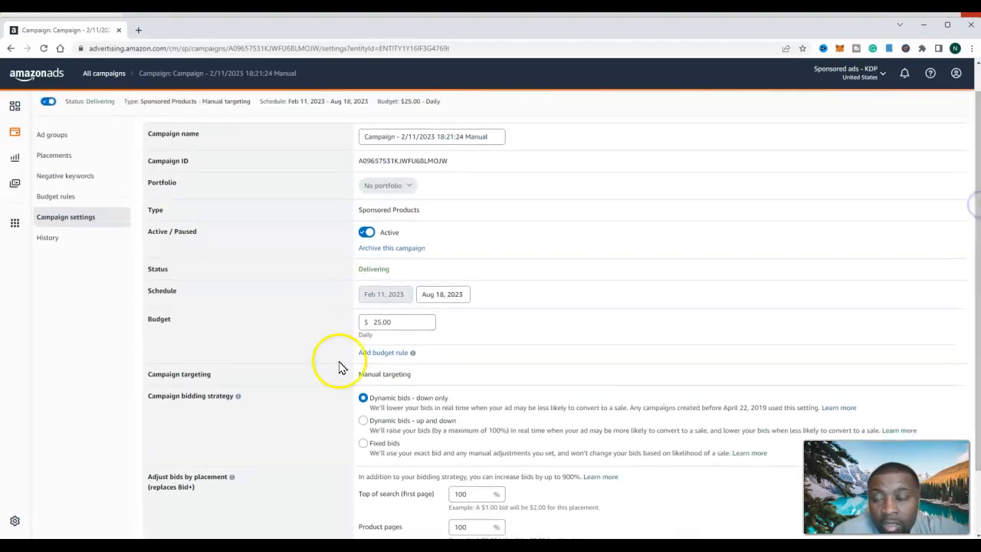
click(67, 242)
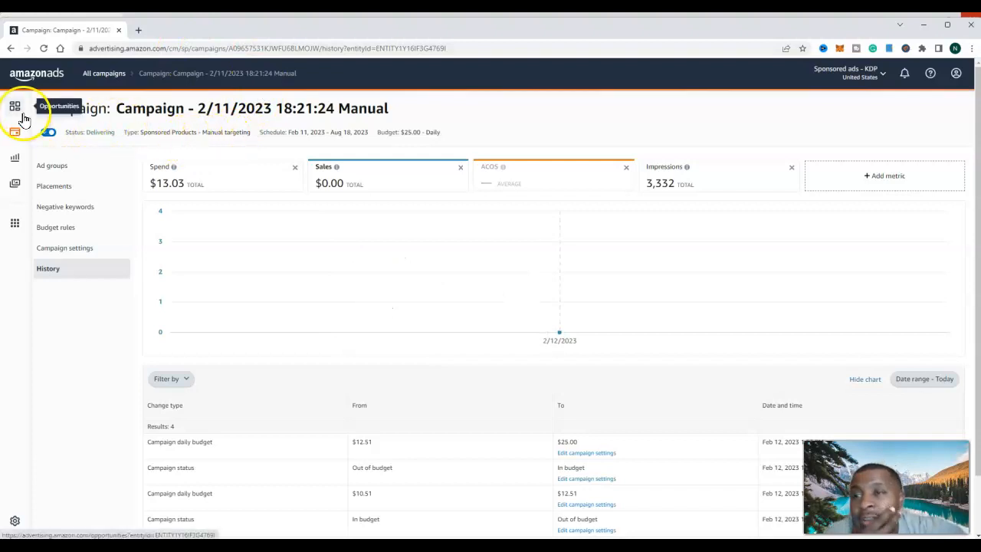
- Leave the ads console for the Kindle Direct Publishing site and sign in to reach the bookshelf
click(23, 75)
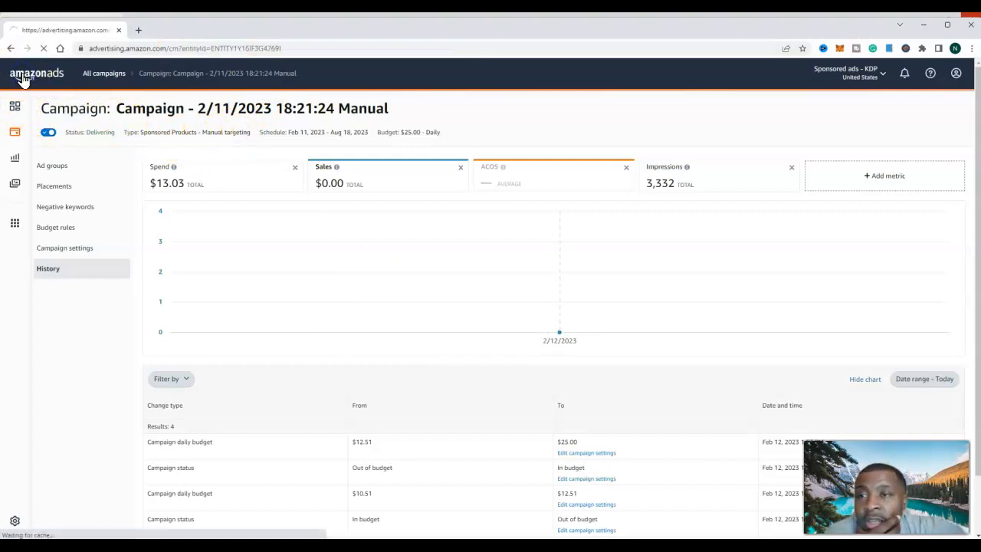
click(145, 47)
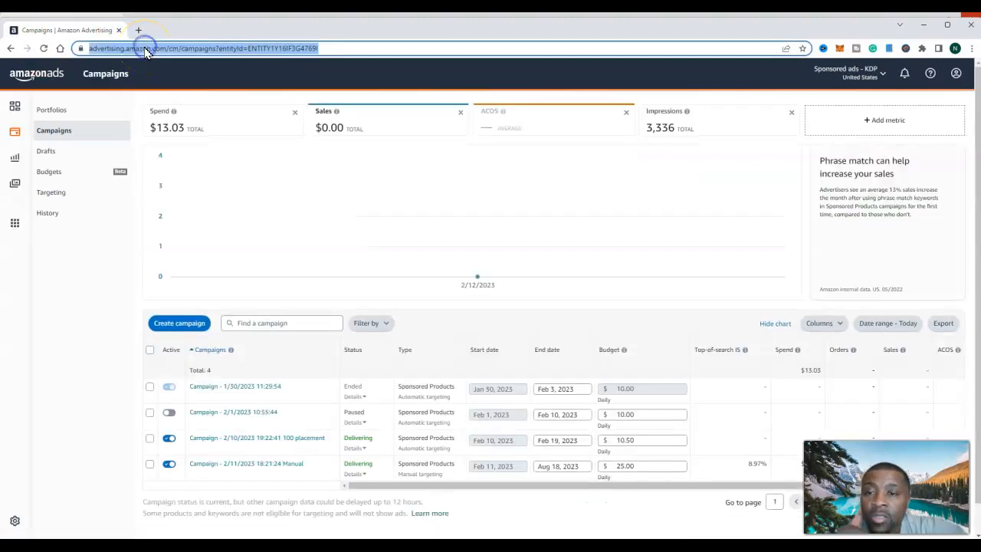
text(am)
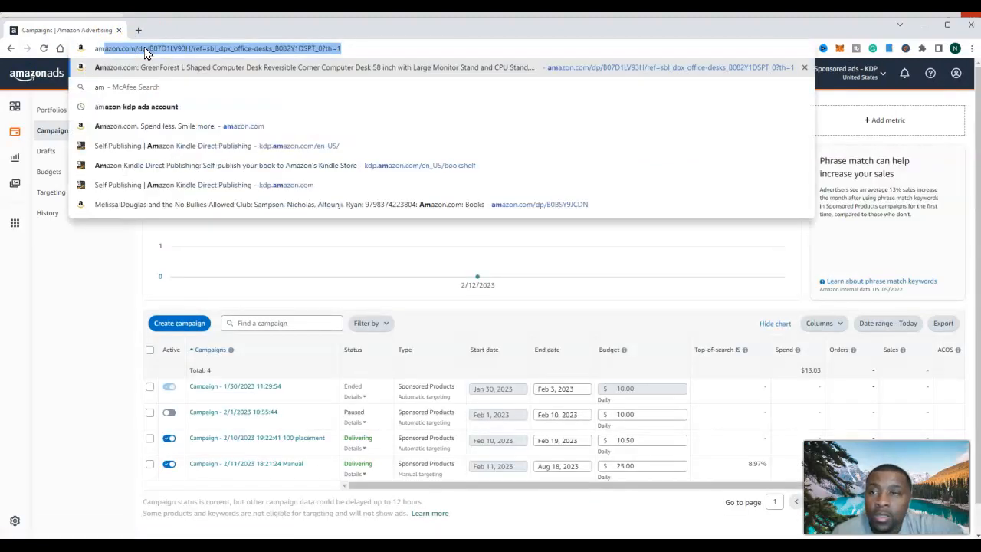
click(147, 145)
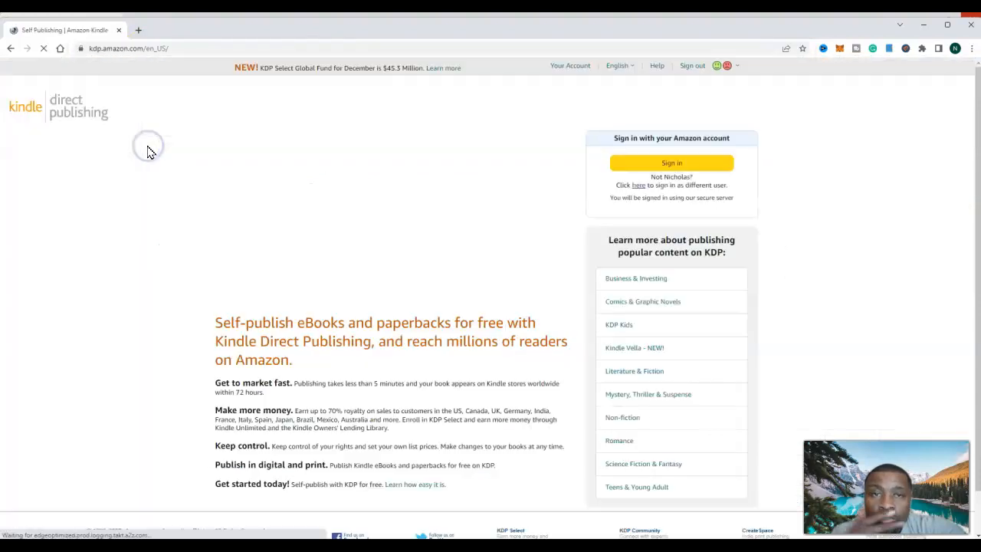
click(641, 169)
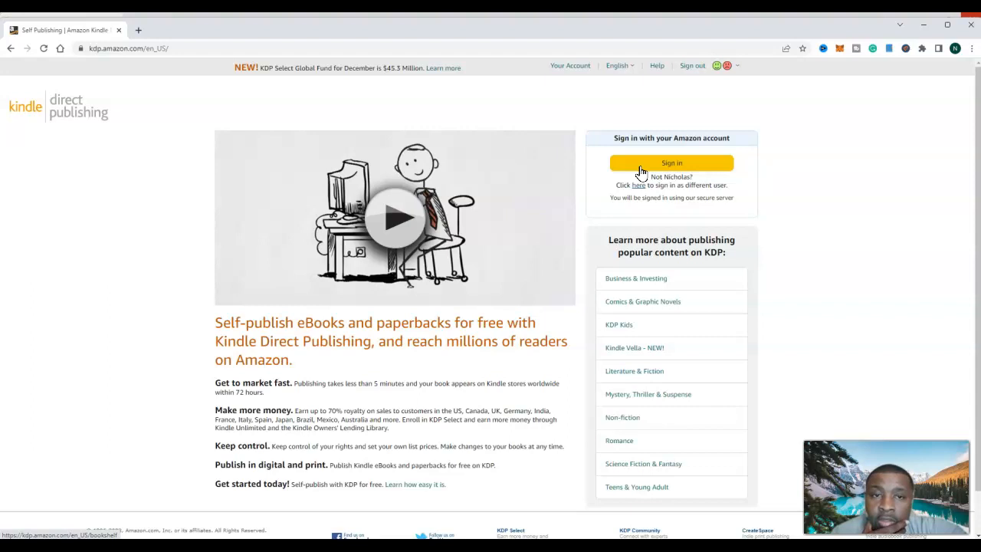
click(678, 170)
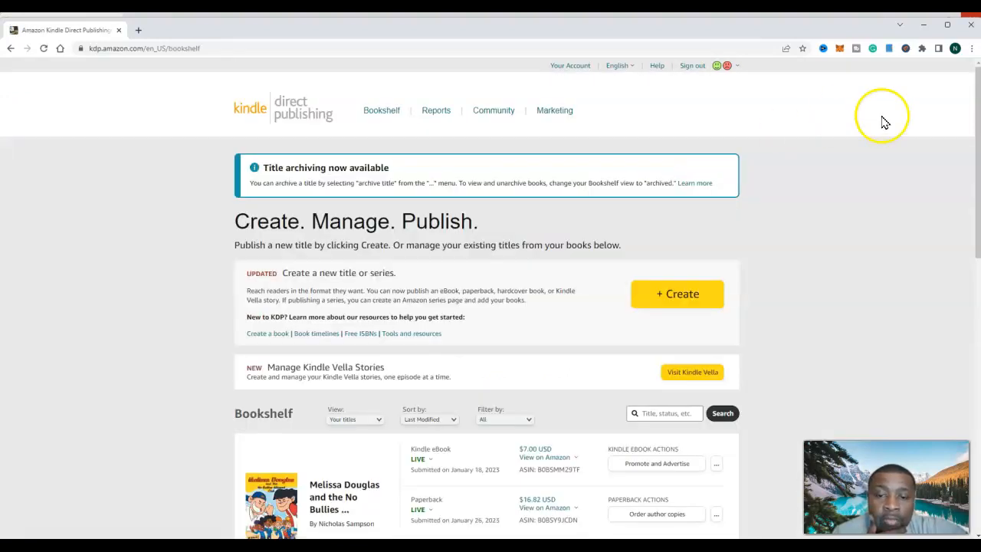
- Open the KDP reports dashboard and examine today's orders, KENP read and top-earning books
click(436, 112)
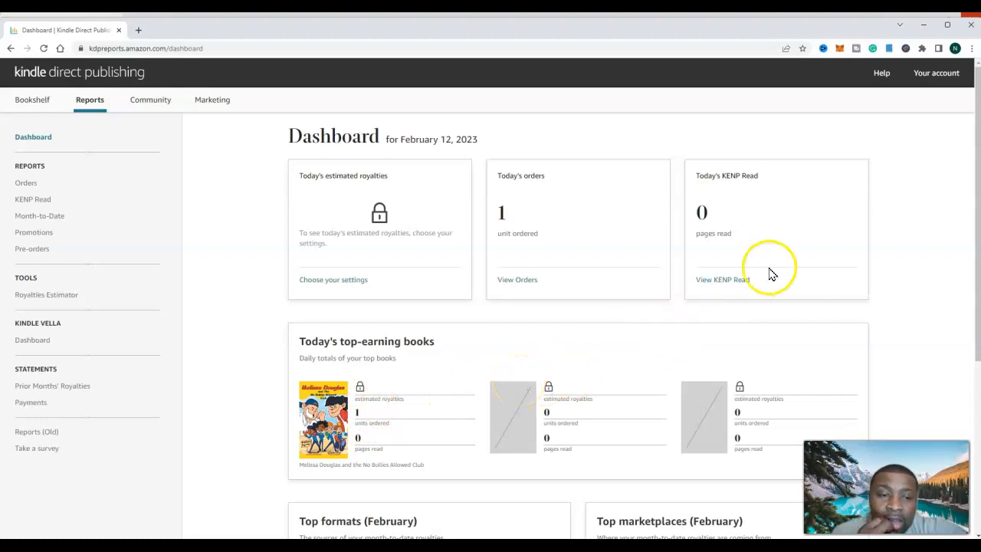
scroll(971, 188, down, 2)
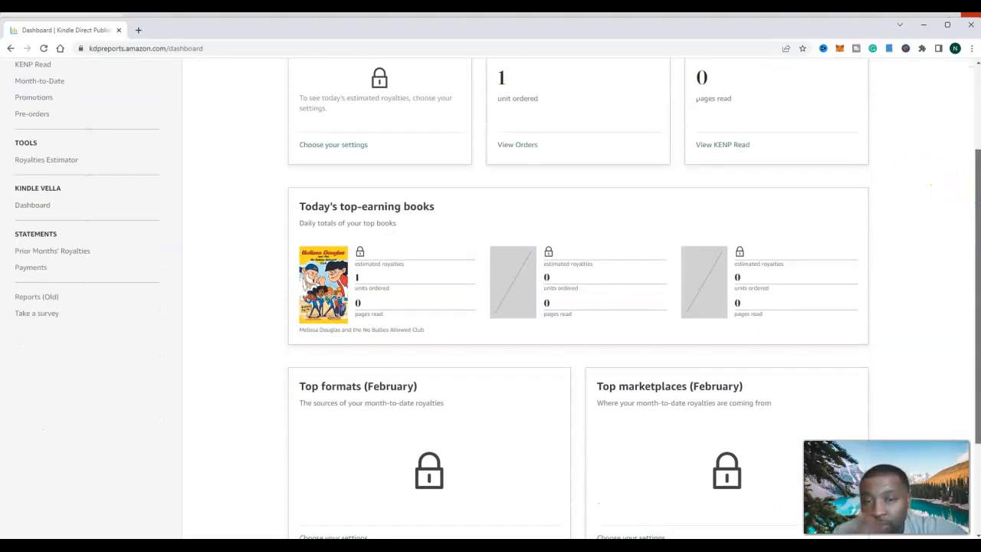
scroll(578, 299, down, 1)
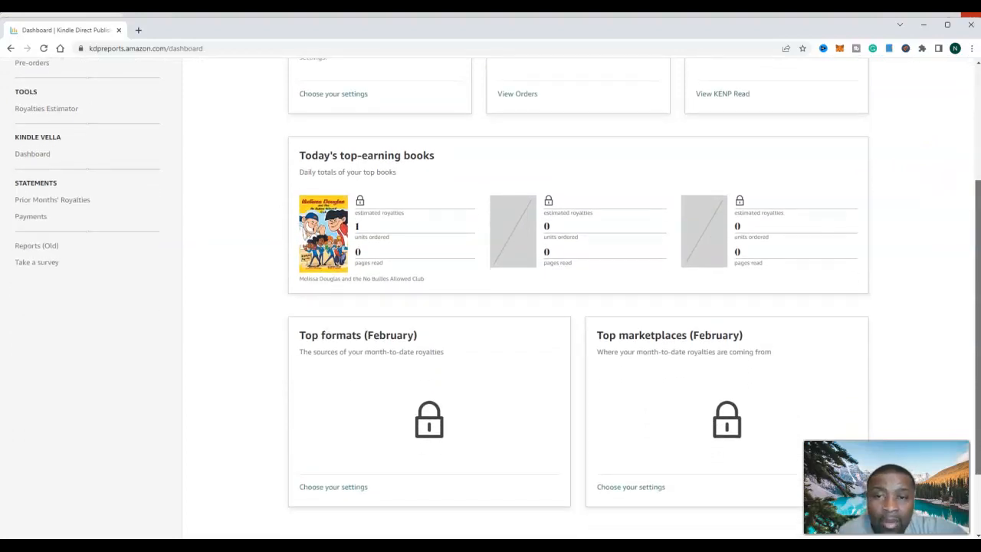
scroll(578, 299, up, 2)
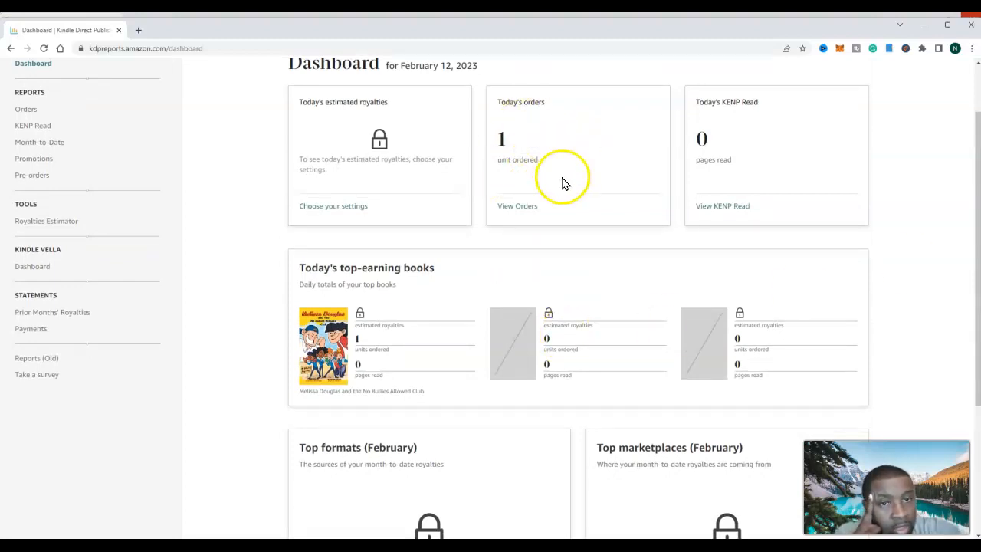
- Open the Orders report and examine this month's orders, expanding the "No Bullies Allowed Club" book to its breakdown by country
click(526, 210)
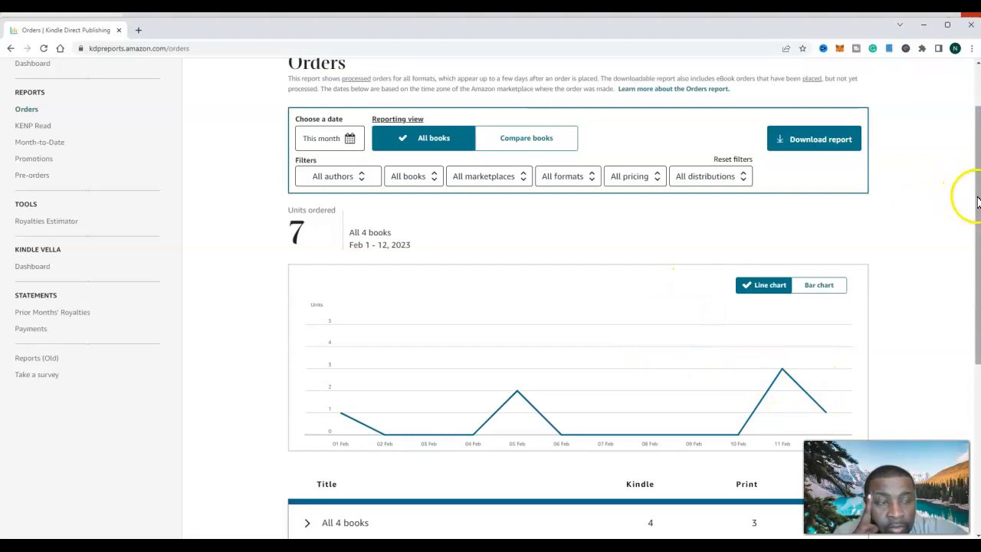
scroll(976, 192, down, 2)
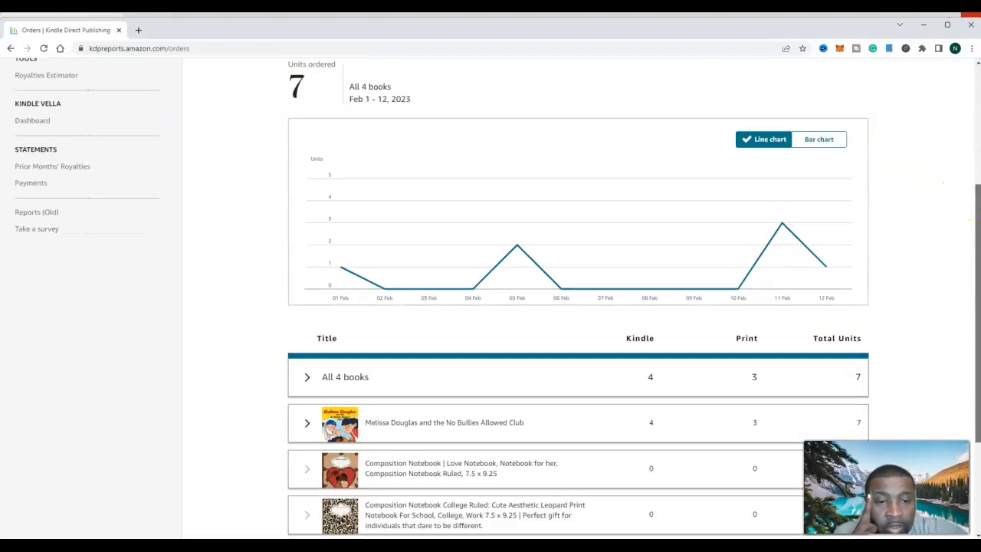
drag(977, 194, 977, 195)
mouse_move(797, 187)
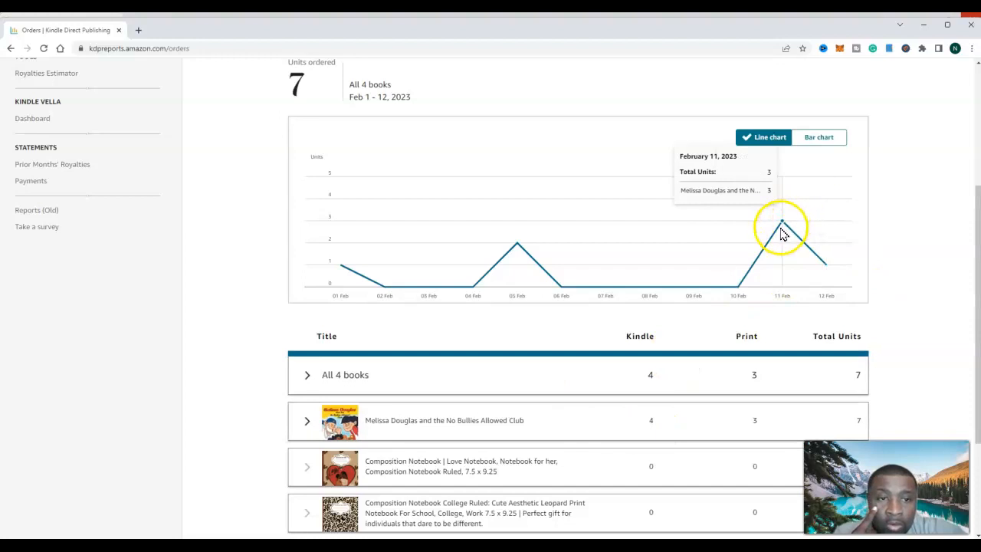
click(485, 427)
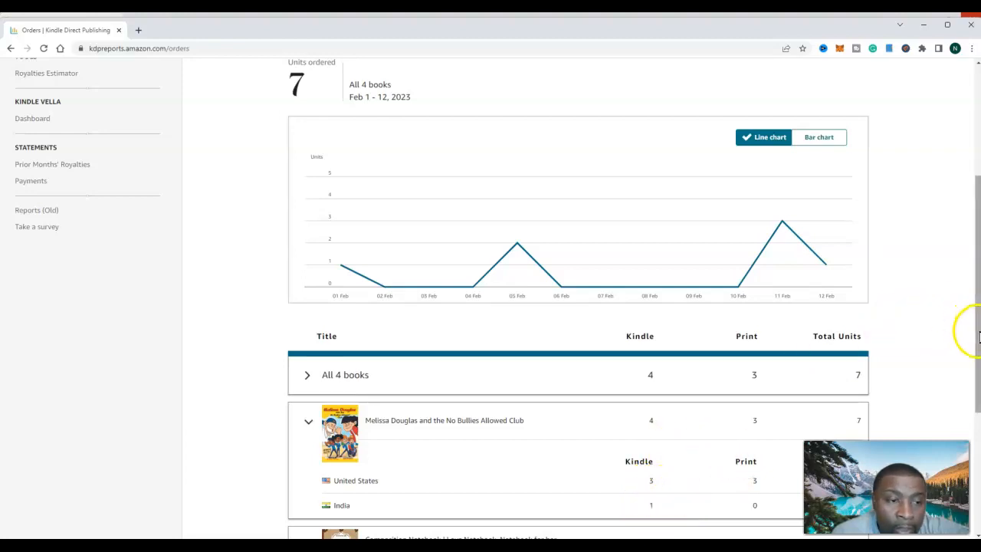
drag(975, 328, 978, 391)
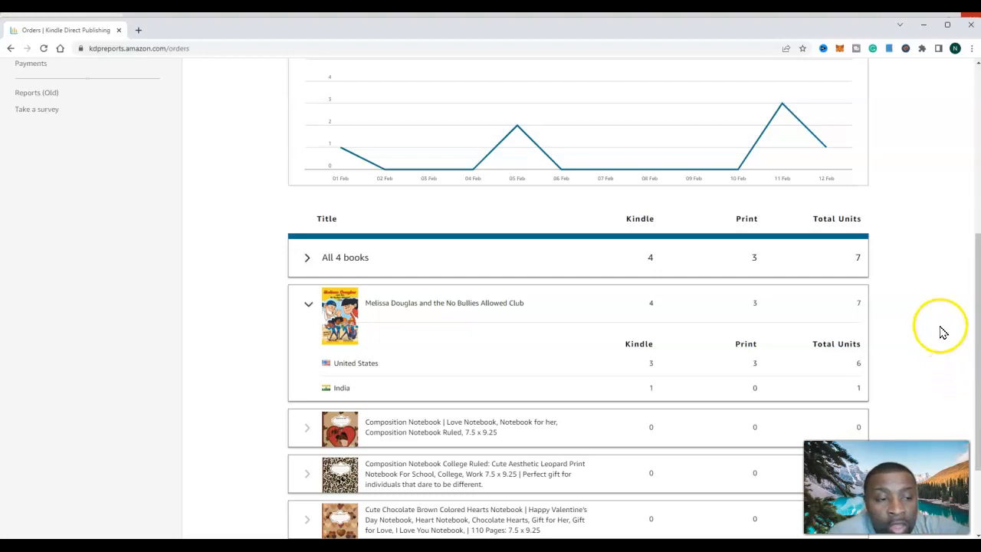
drag(976, 341, 973, 264)
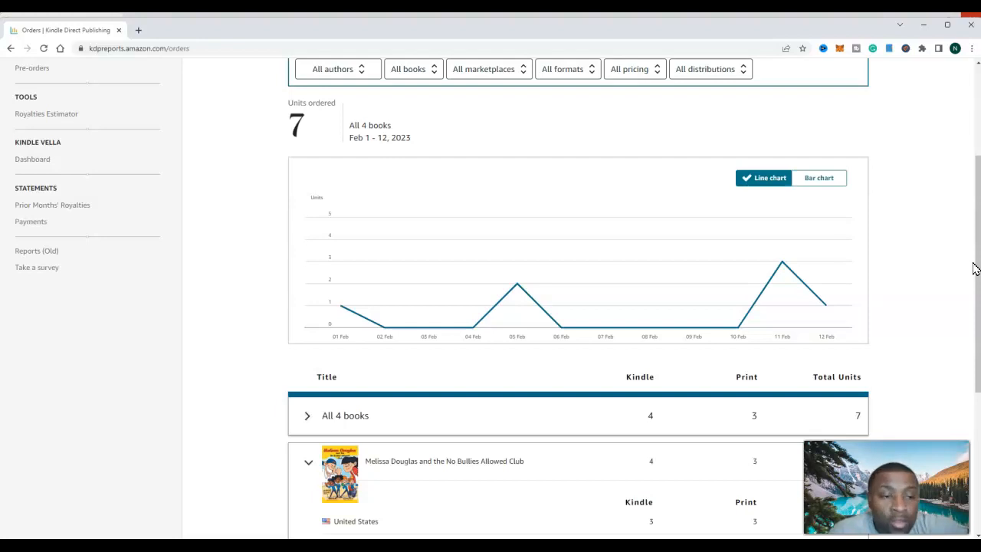
scroll(975, 268, down, 3)
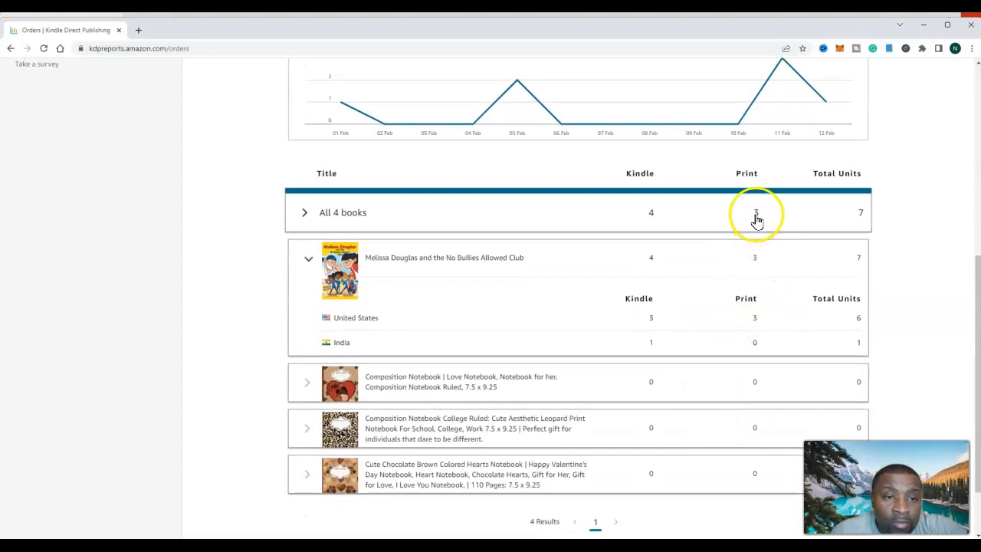
drag(975, 284, 947, 125)
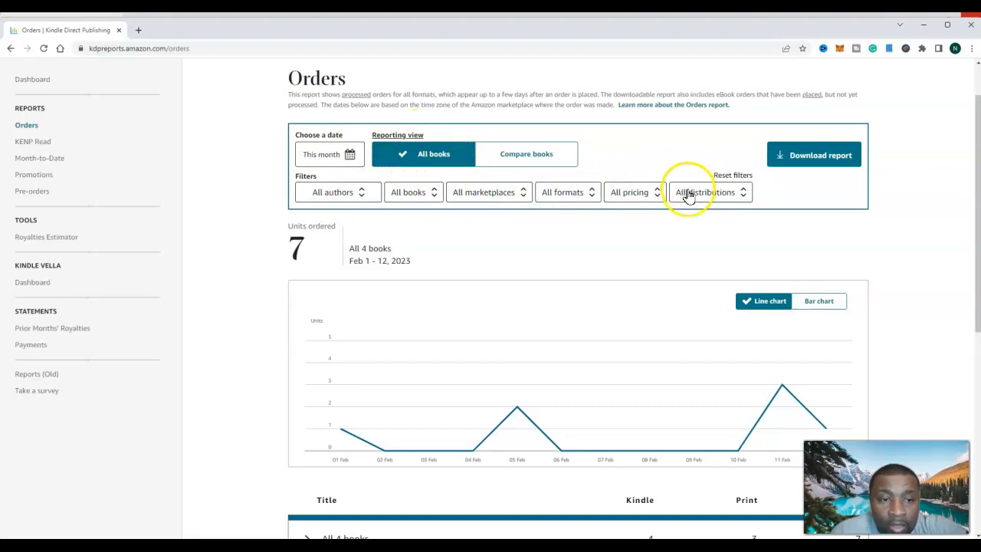
- Filter the Orders report to paid orders only by excluding free ones, and examine the chart and units per title
click(628, 197)
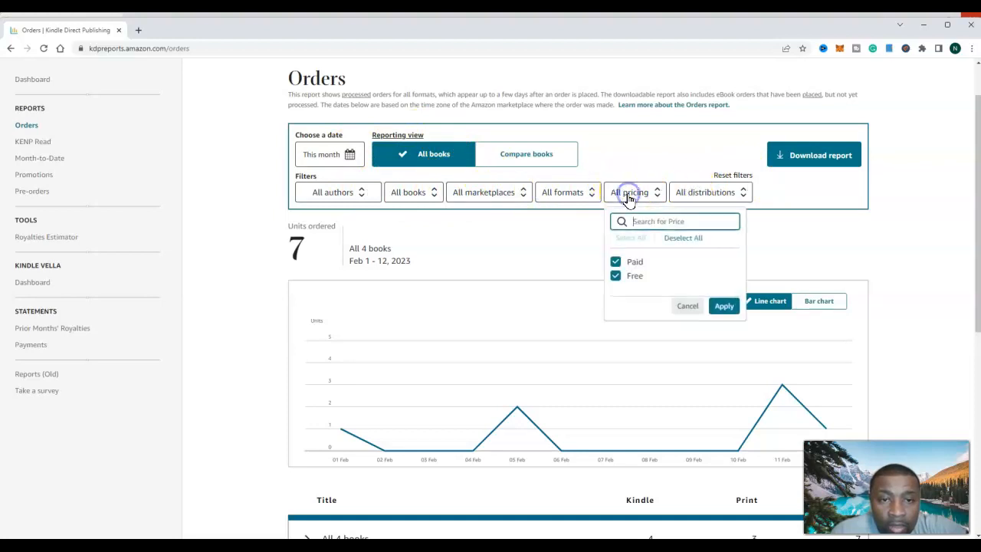
click(617, 279)
click(766, 305)
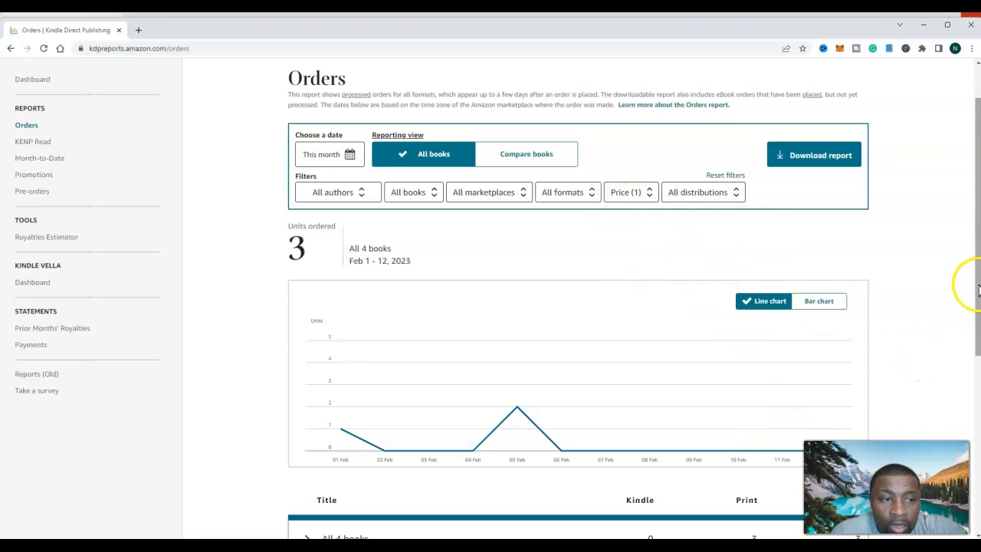
scroll(978, 290, down, 3)
drag(978, 419, 977, 340)
mouse_move(534, 284)
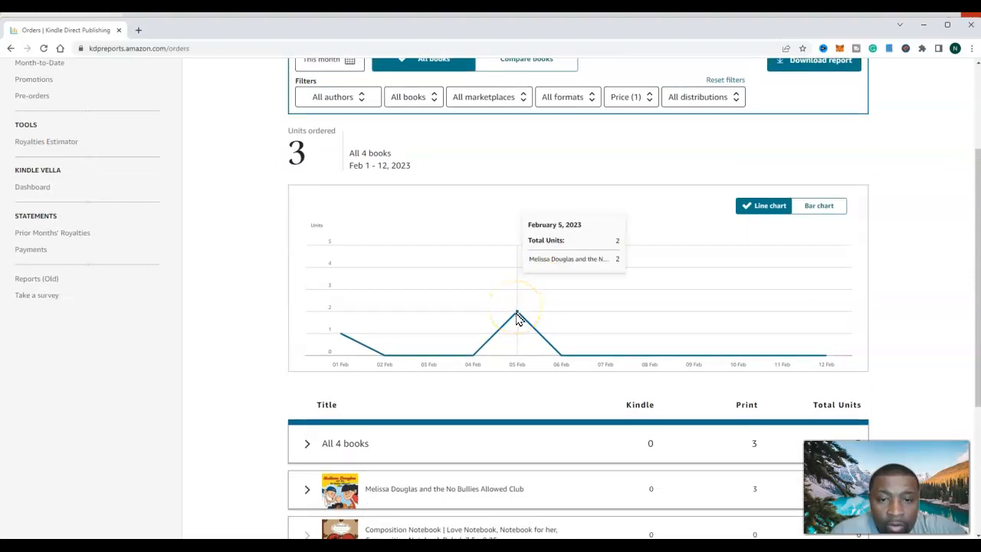
click(977, 296)
drag(977, 295, 973, 254)
scroll(565, 202, up, 2)
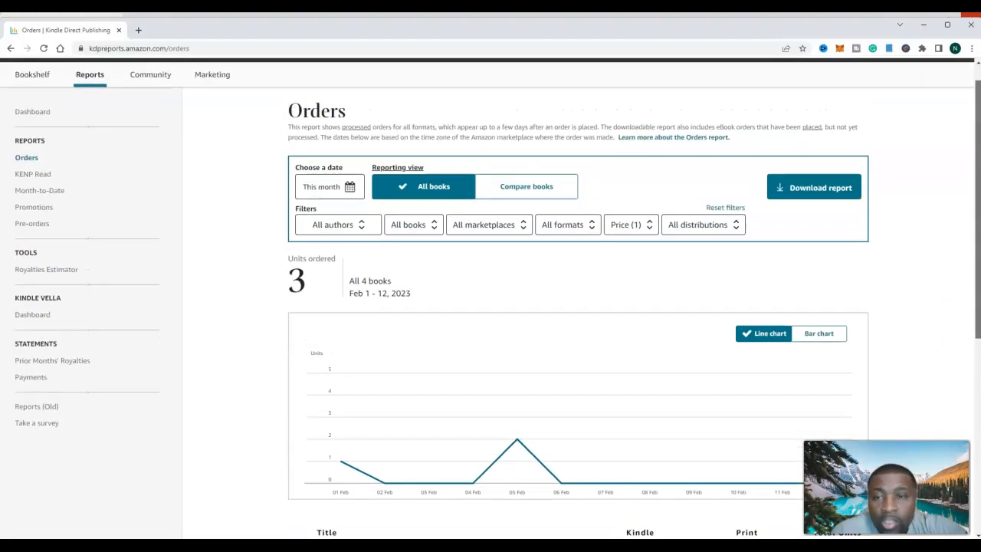